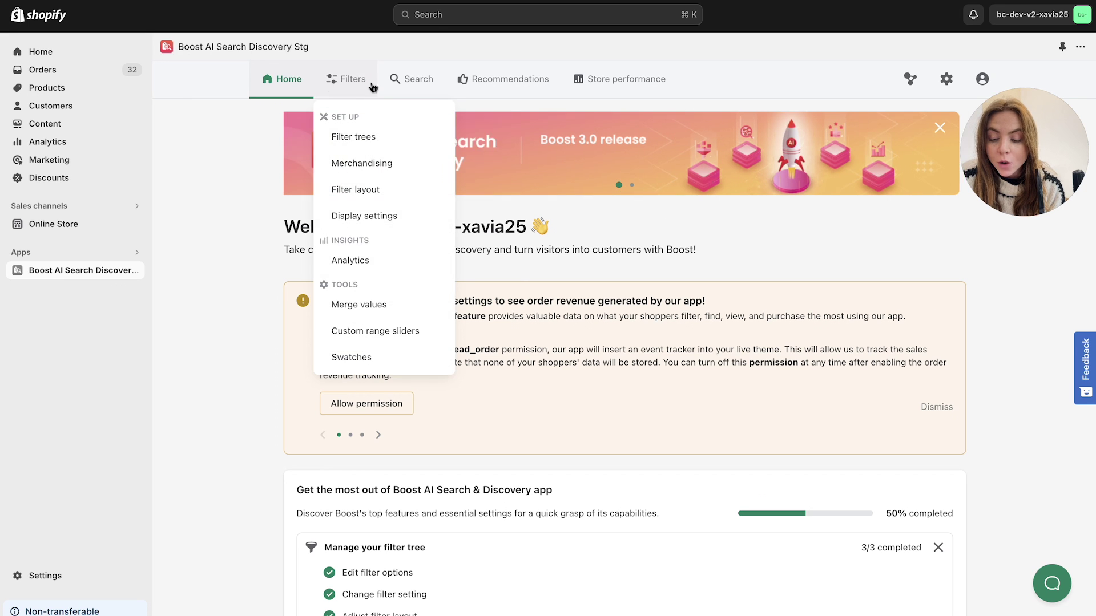
- Open Standard Search from the Search menu, landing on the searchable-field relevance weights
{"action": "mouse_move", "coordinate": [404, 84]}
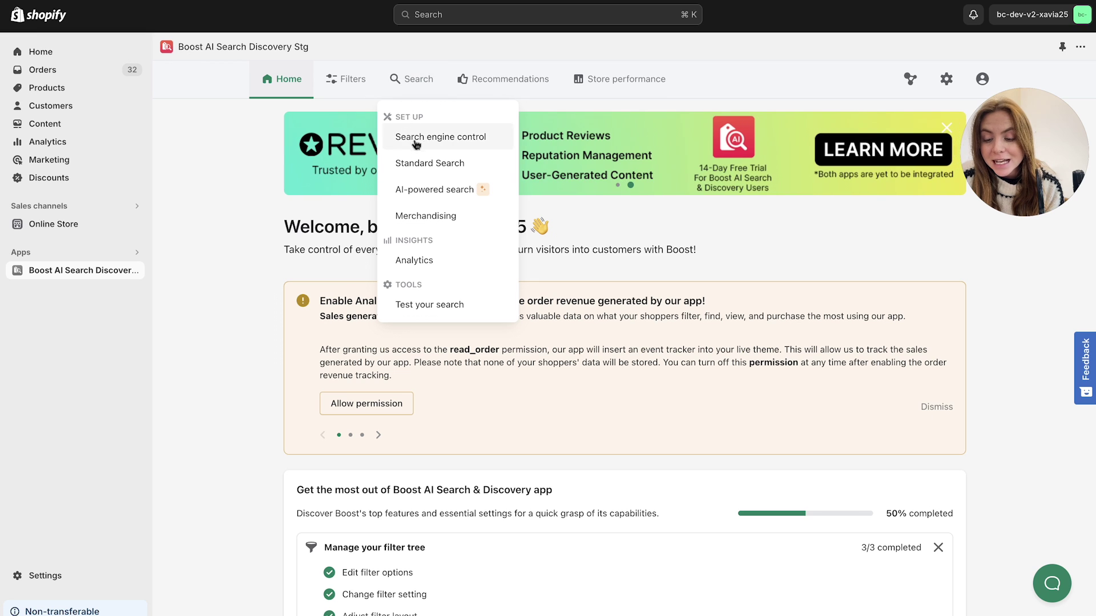
{"action": "left_click", "coordinate": [476, 164]}
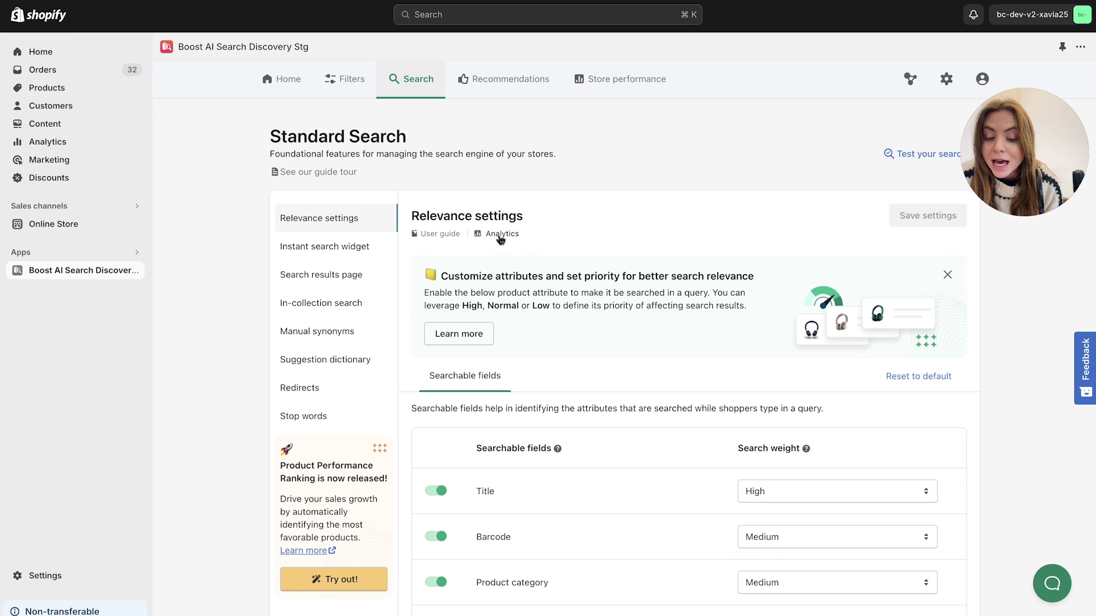
{"action": "scroll", "coordinate": [500, 240], "scroll_direction": "down", "scroll_amount": 2}
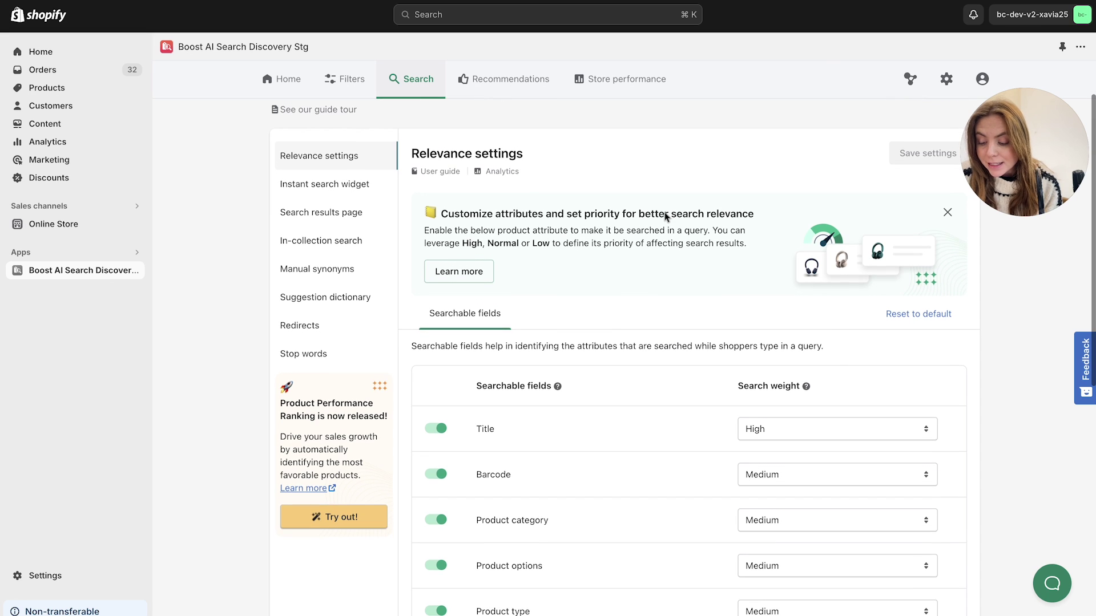
{"action": "scroll", "coordinate": [666, 217], "scroll_direction": "down", "scroll_amount": 1}
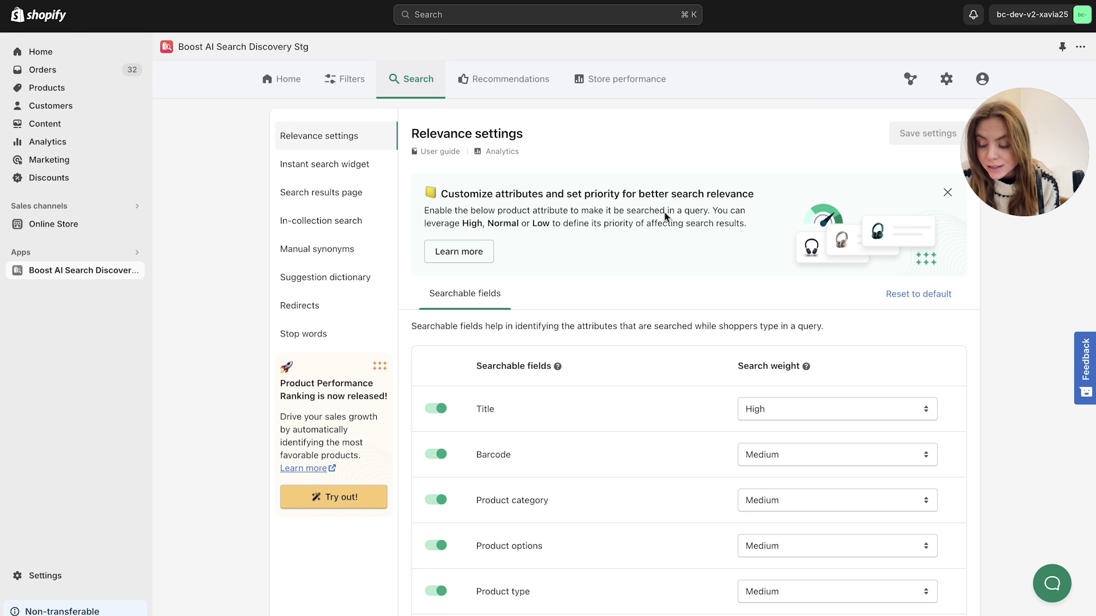
{"action": "left_click", "coordinate": [435, 410]}
{"action": "left_click", "coordinate": [437, 410]}
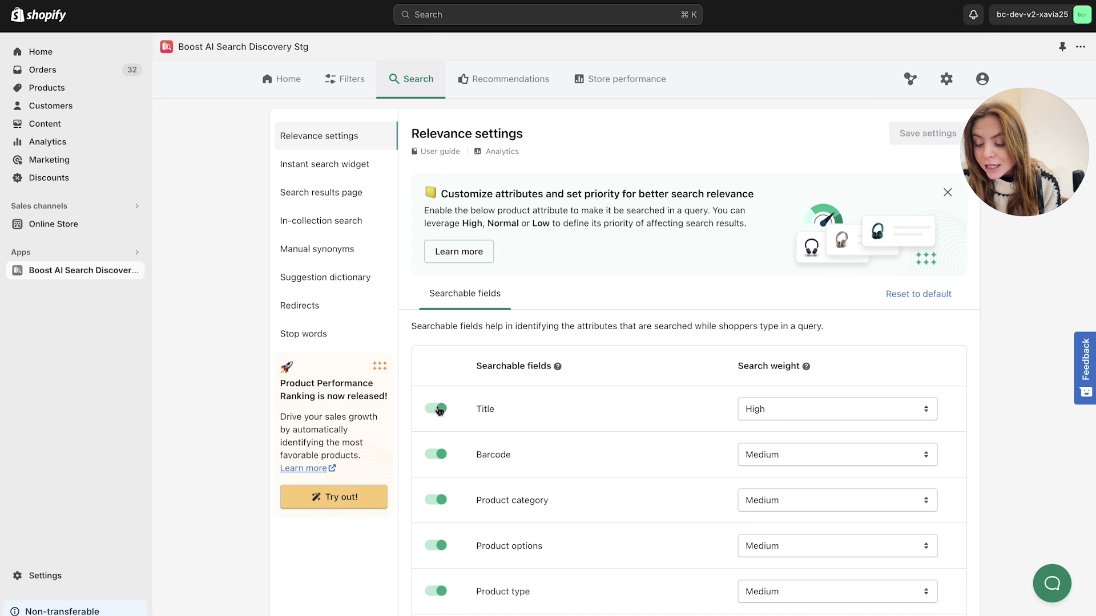
{"action": "scroll", "coordinate": [582, 423], "scroll_direction": "down", "scroll_amount": 1}
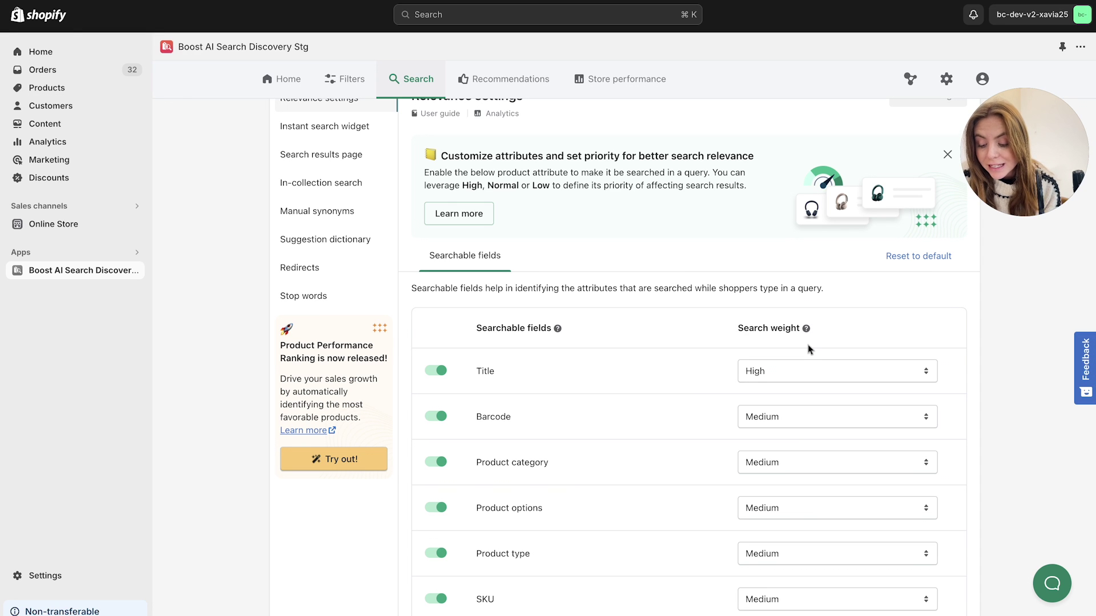
{"action": "left_click", "coordinate": [797, 375]}
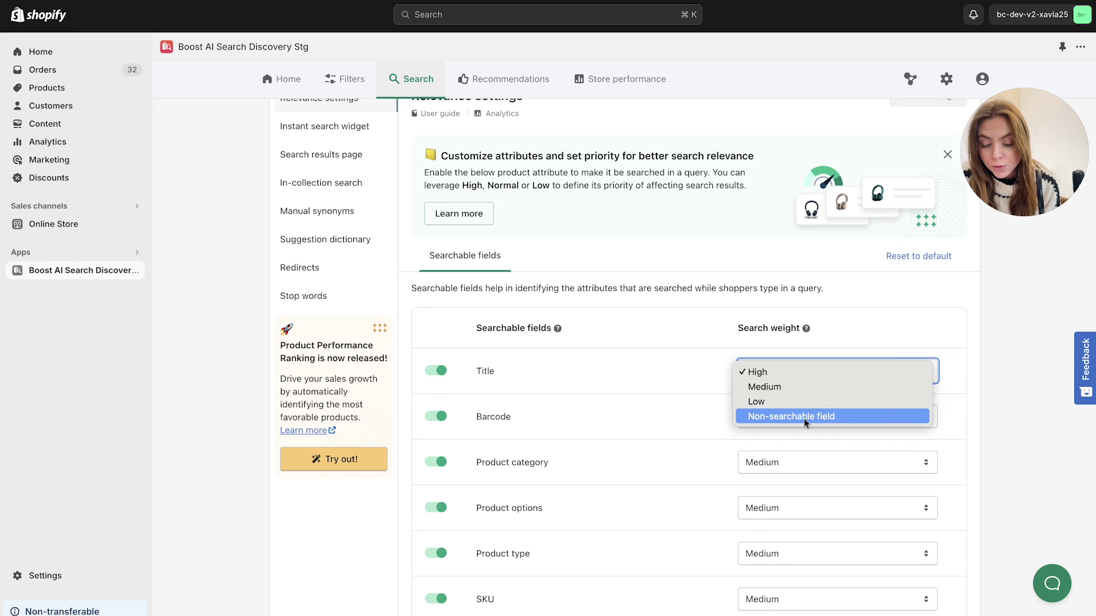
{"action": "scroll", "coordinate": [803, 419], "scroll_direction": "down", "scroll_amount": 1}
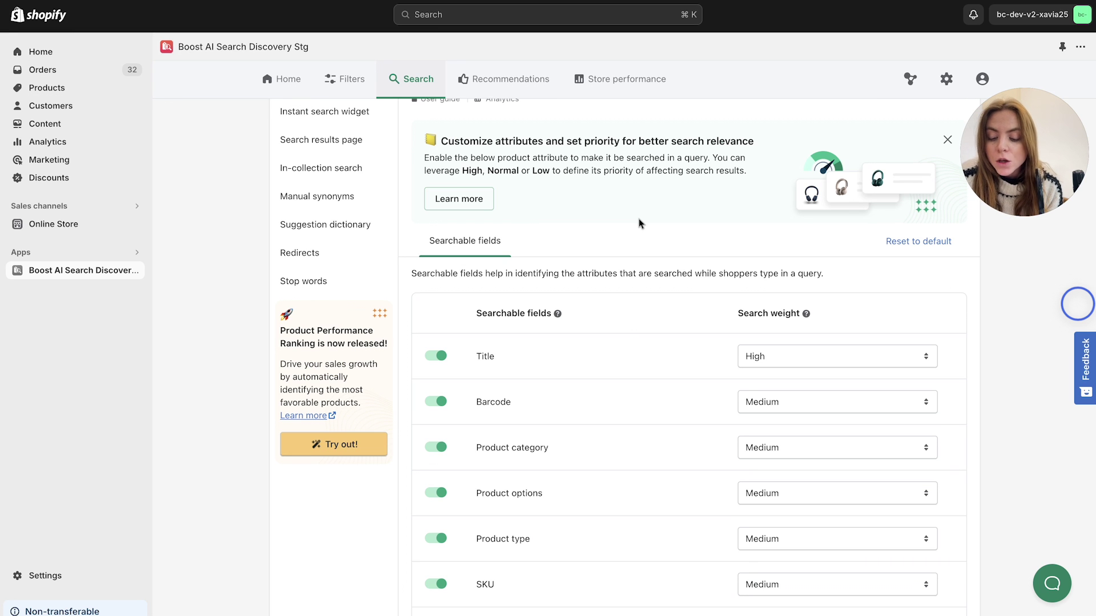
{"action": "scroll", "coordinate": [628, 325], "scroll_direction": "down", "scroll_amount": 2}
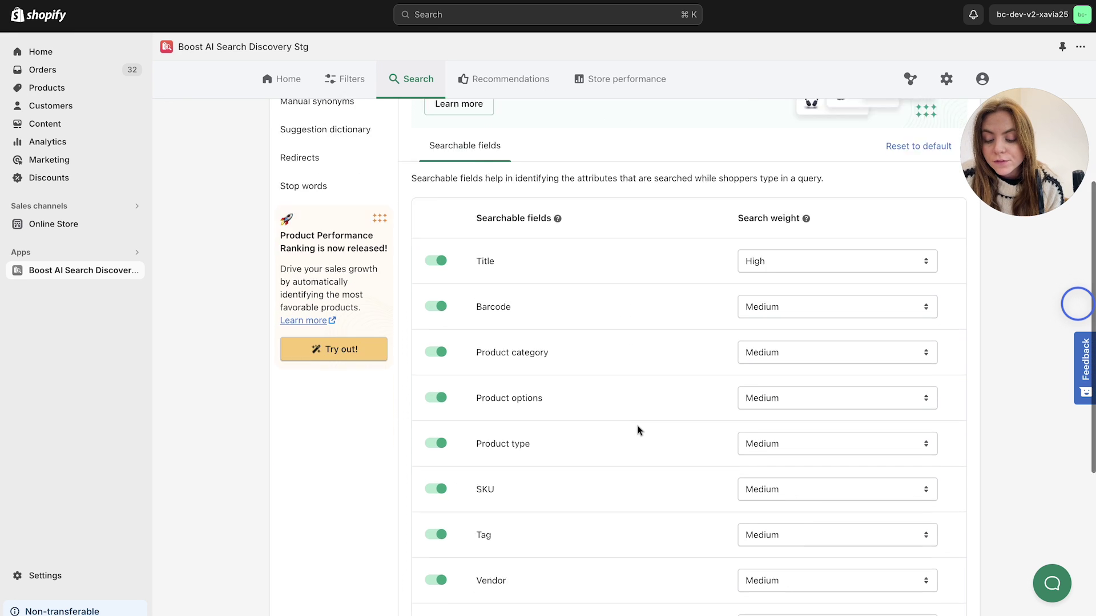
{"action": "scroll", "coordinate": [638, 429], "scroll_direction": "down", "scroll_amount": 3}
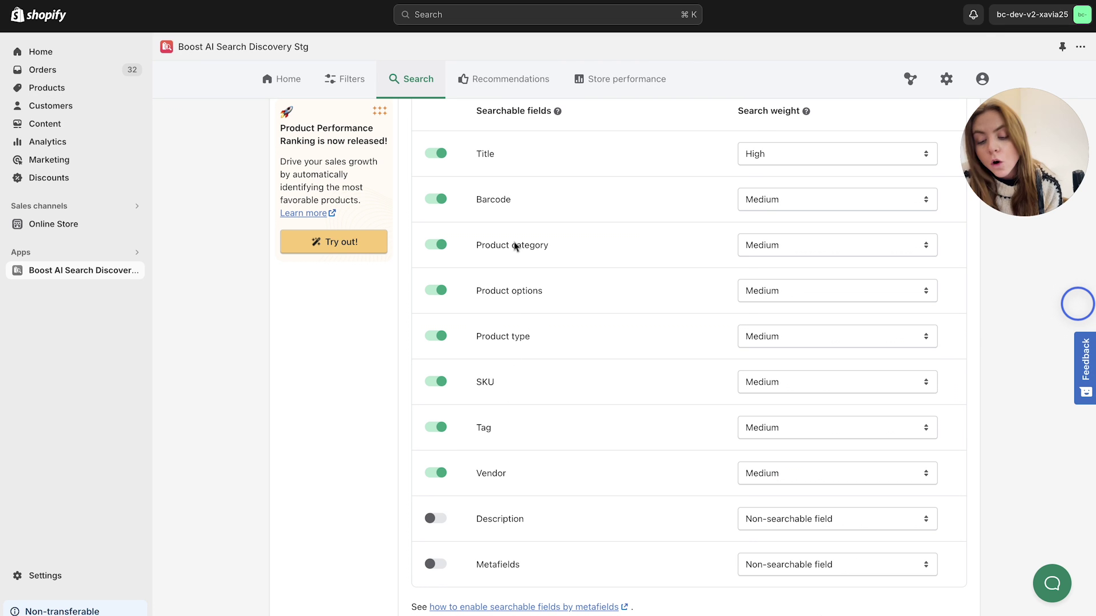
{"action": "scroll", "coordinate": [550, 367], "scroll_direction": "up", "scroll_amount": 1}
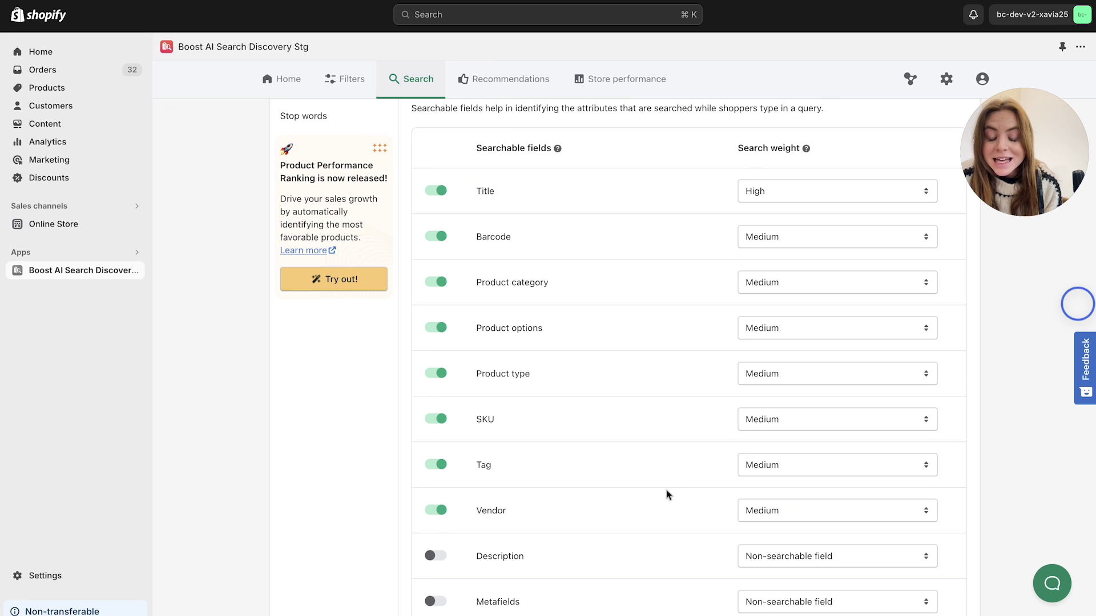
{"action": "scroll", "coordinate": [667, 495], "scroll_direction": "down", "scroll_amount": 5}
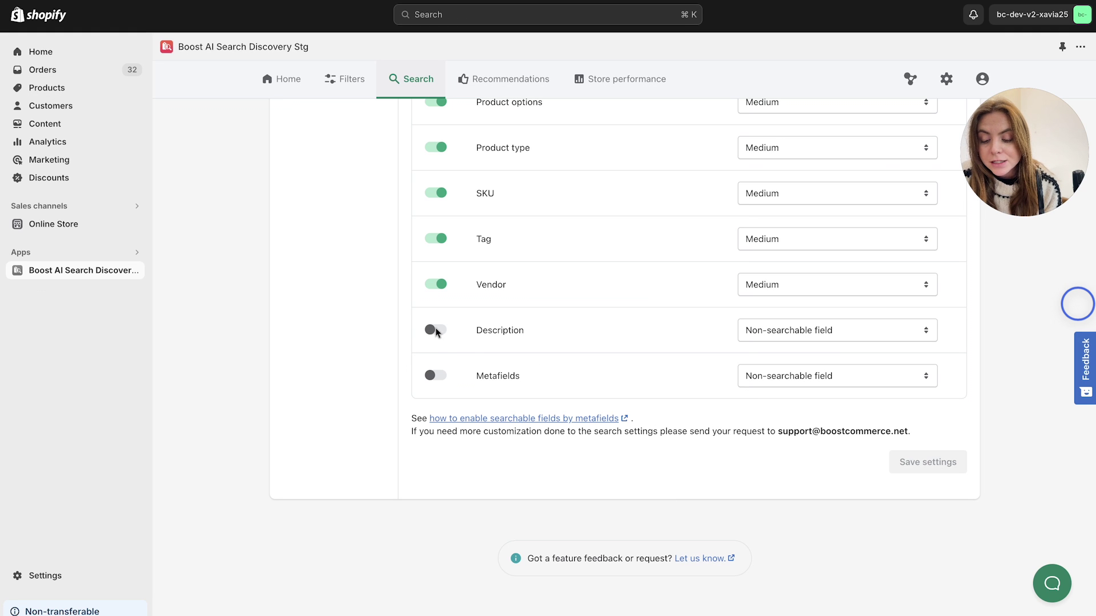
{"action": "scroll", "coordinate": [455, 326], "scroll_direction": "up", "scroll_amount": 10}
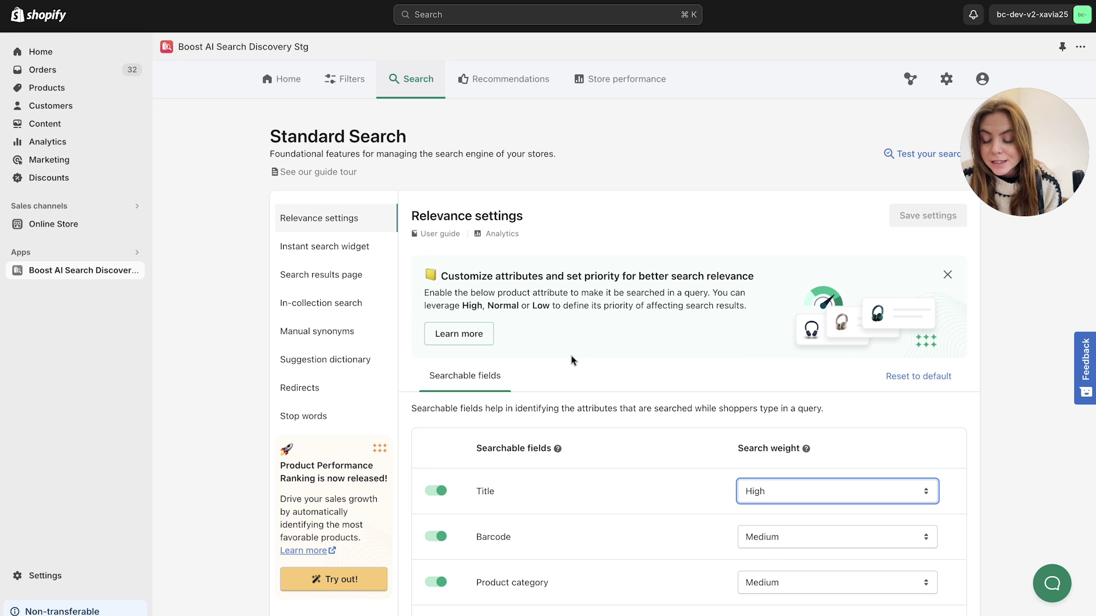
- In the instant search widget, keep Default - Two Columns with List, right-column products, 2 per row
{"action": "left_click", "coordinate": [345, 247]}
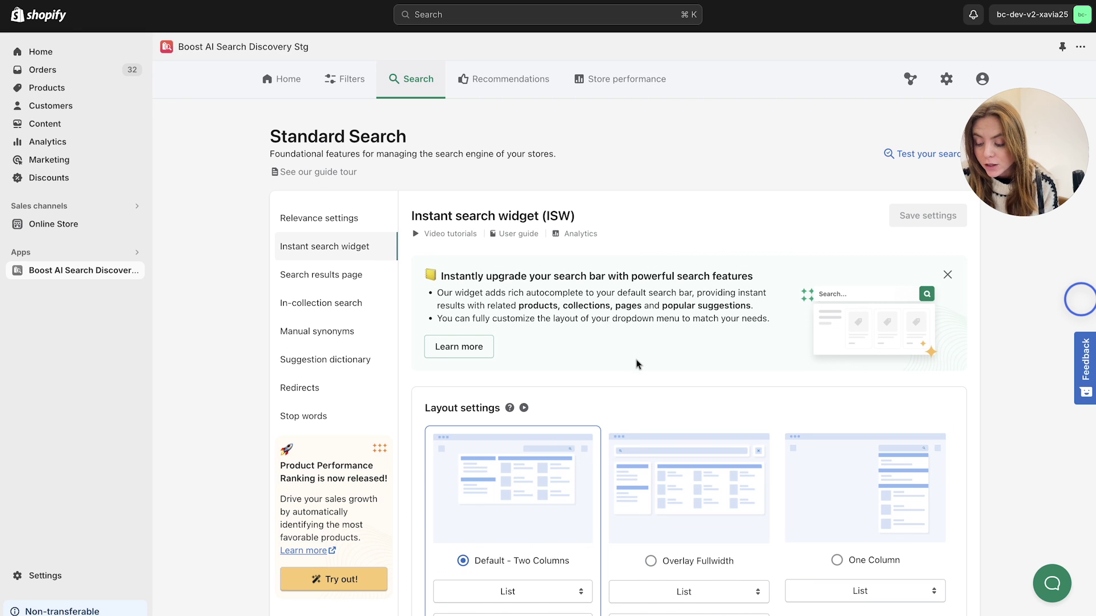
{"action": "scroll", "coordinate": [638, 363], "scroll_direction": "down", "scroll_amount": 1}
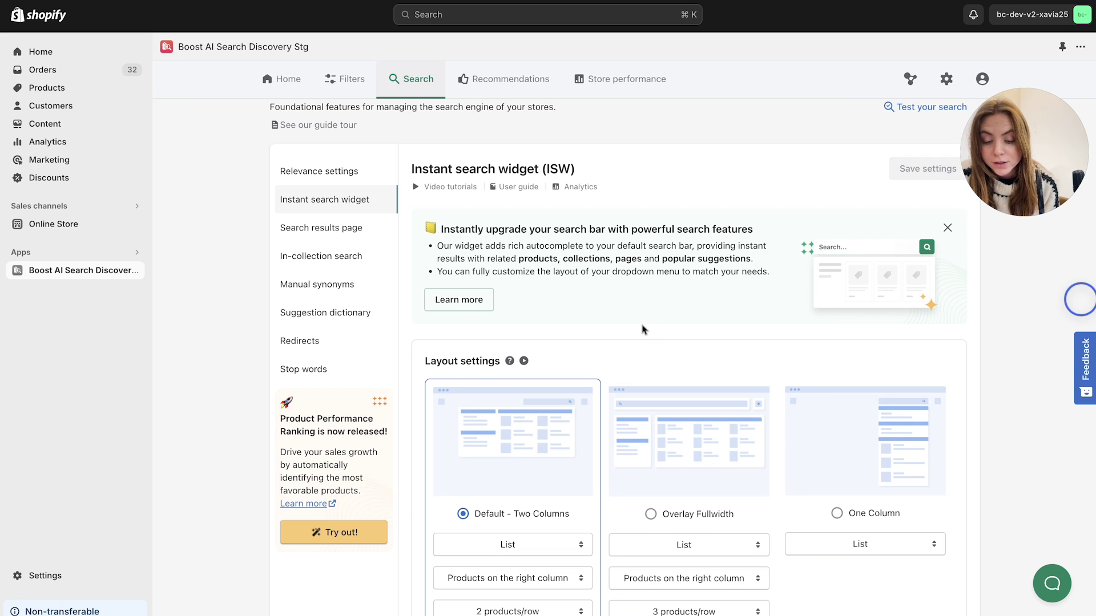
{"action": "scroll", "coordinate": [642, 329], "scroll_direction": "down", "scroll_amount": 2}
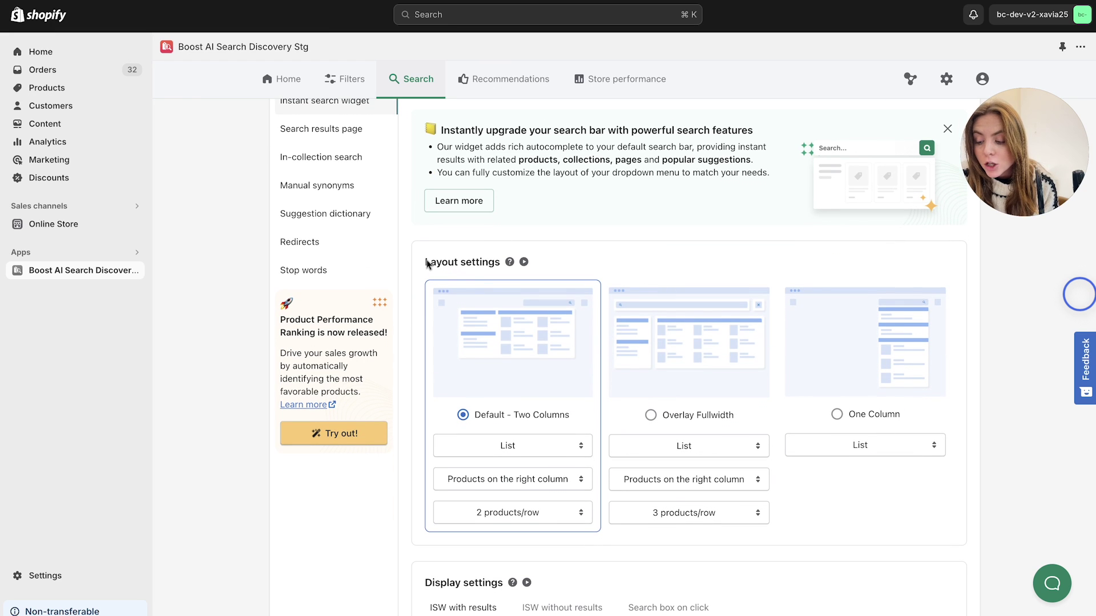
{"action": "scroll", "coordinate": [428, 264], "scroll_direction": "down", "scroll_amount": 1}
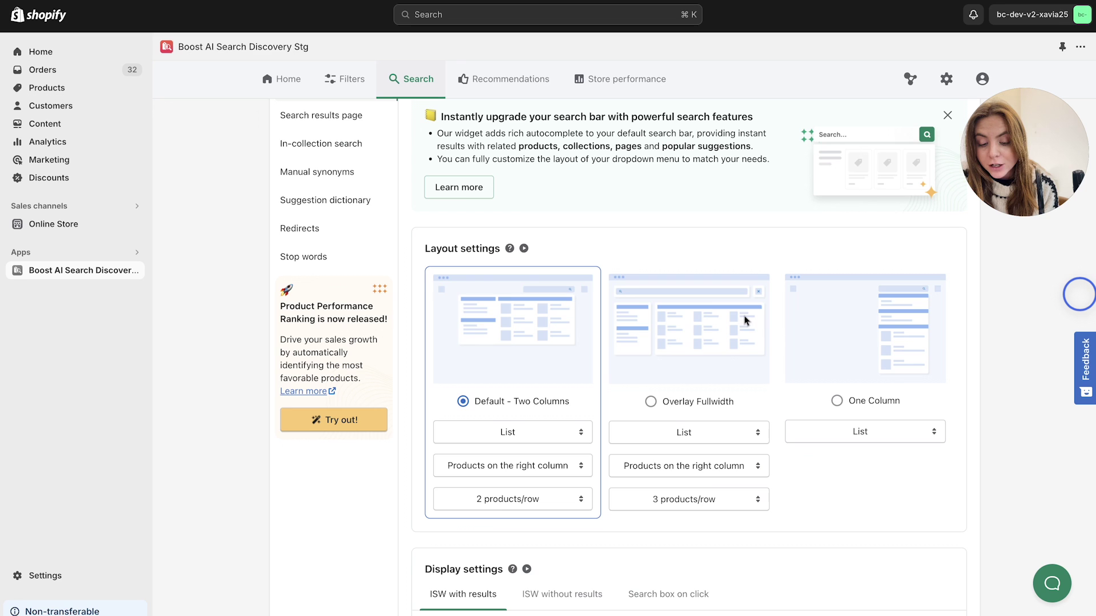
{"action": "scroll", "coordinate": [851, 479], "scroll_direction": "down", "scroll_amount": 1}
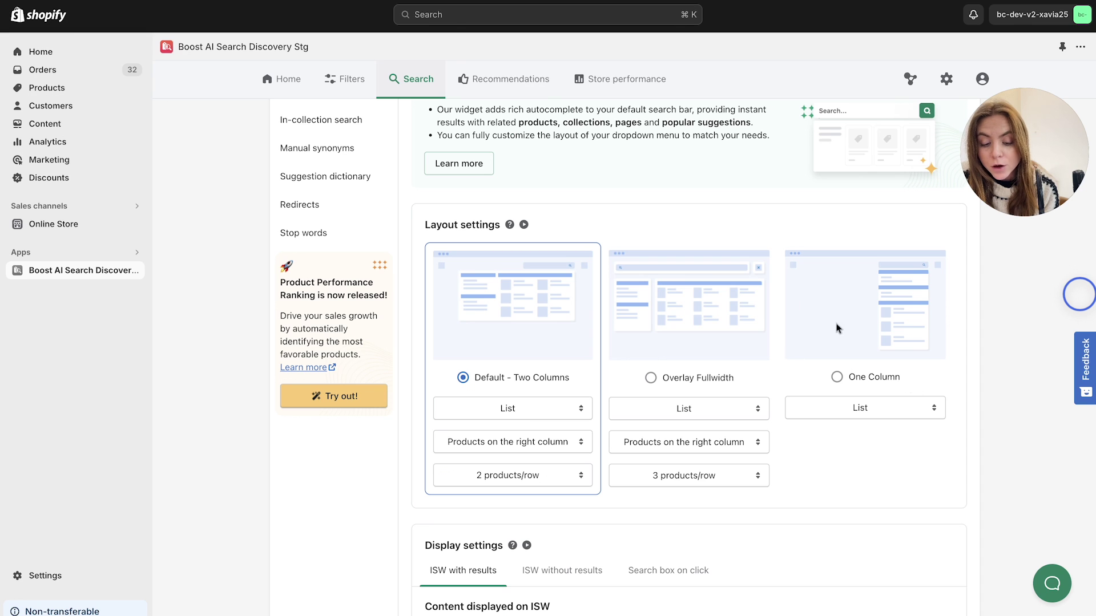
{"action": "left_click", "coordinate": [535, 409]}
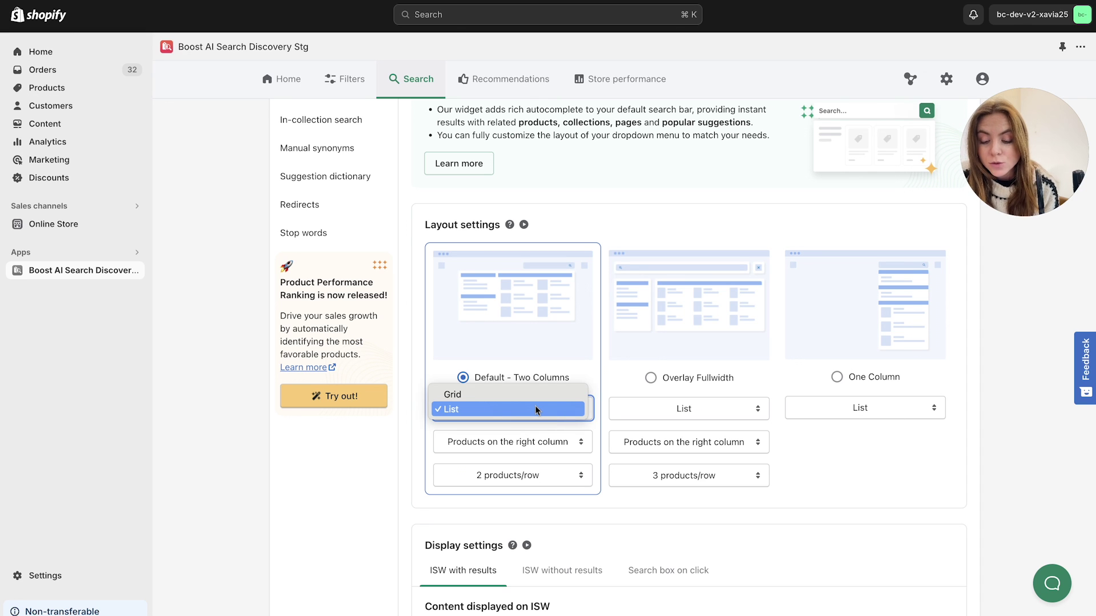
{"action": "left_click", "coordinate": [535, 408]}
{"action": "left_click", "coordinate": [534, 438]}
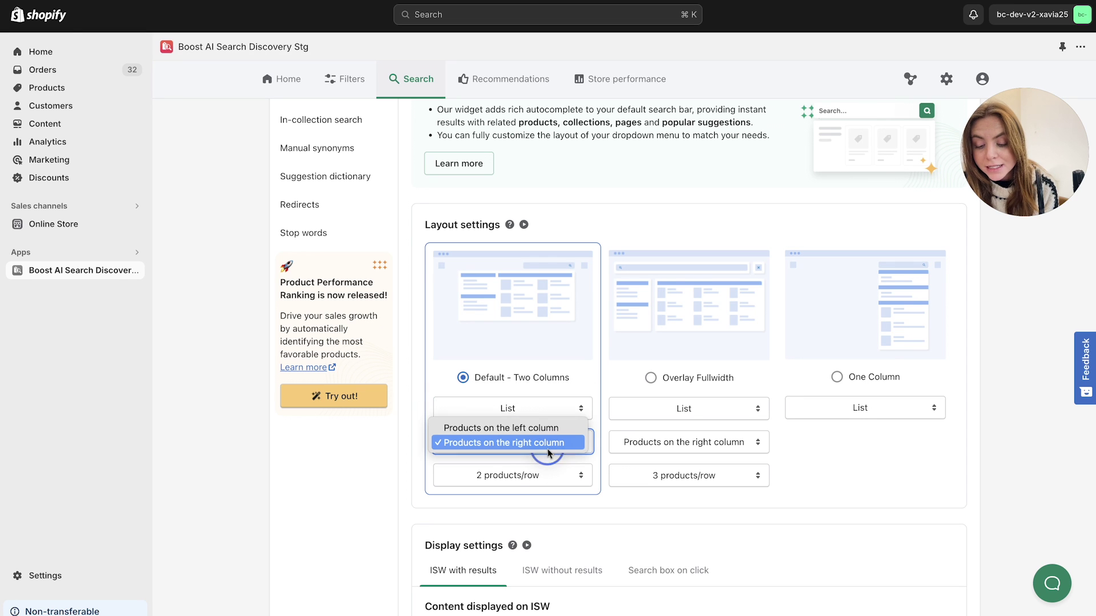
{"action": "left_click", "coordinate": [549, 449]}
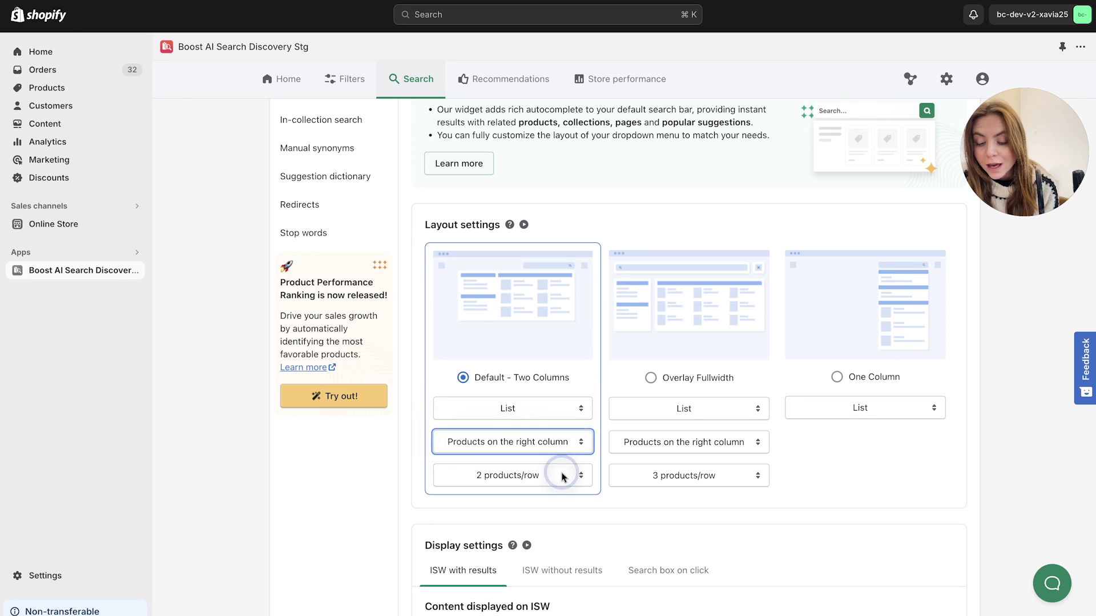
{"action": "left_click", "coordinate": [557, 476]}
{"action": "left_click", "coordinate": [667, 503]}
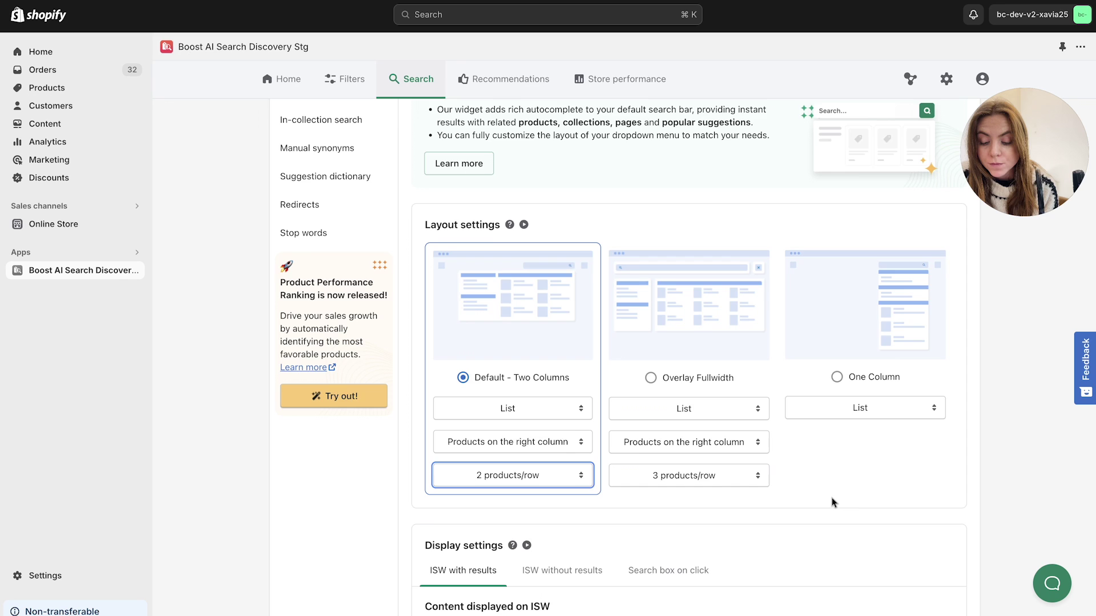
- Bring up the widget's Search box on click display settings, showing recent searches max 3
{"action": "scroll", "coordinate": [832, 502], "scroll_direction": "down", "scroll_amount": 6}
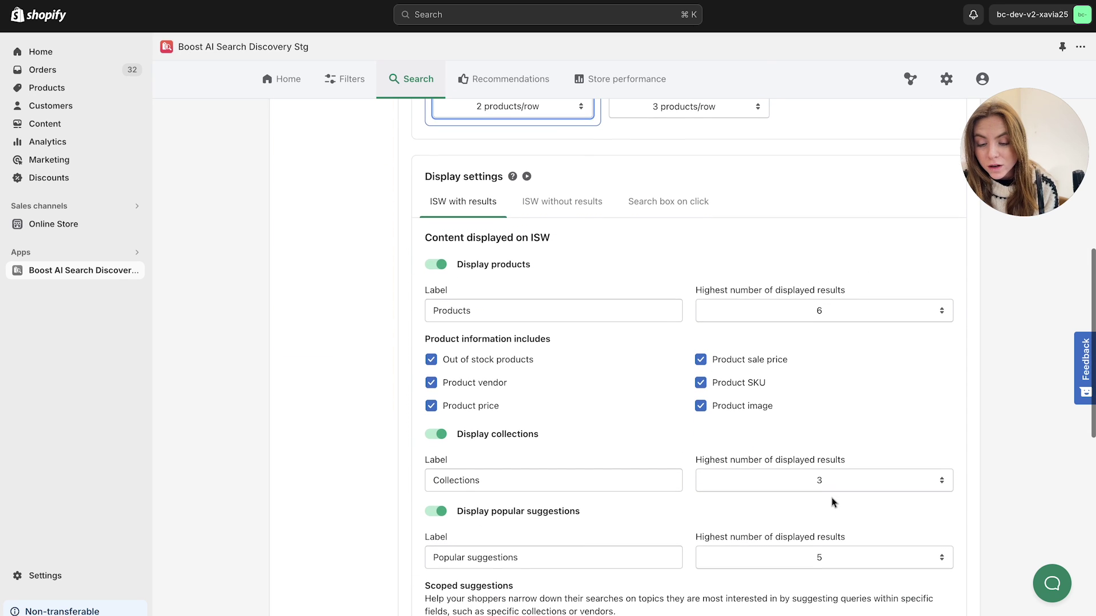
{"action": "scroll", "coordinate": [832, 502], "scroll_direction": "down", "scroll_amount": 1}
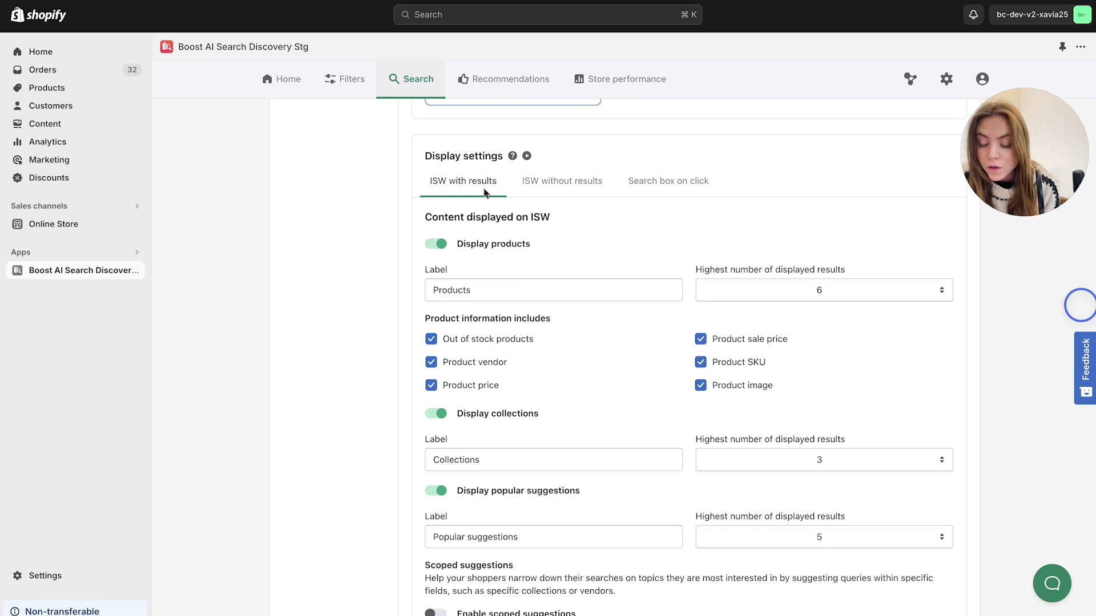
{"action": "left_click", "coordinate": [557, 181]}
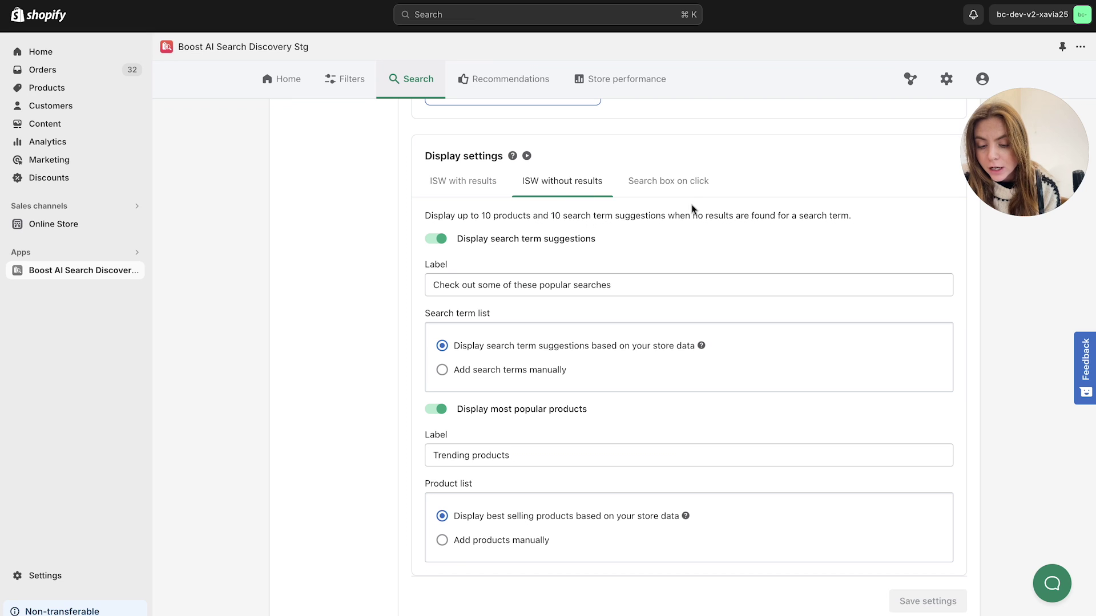
{"action": "left_click", "coordinate": [690, 184]}
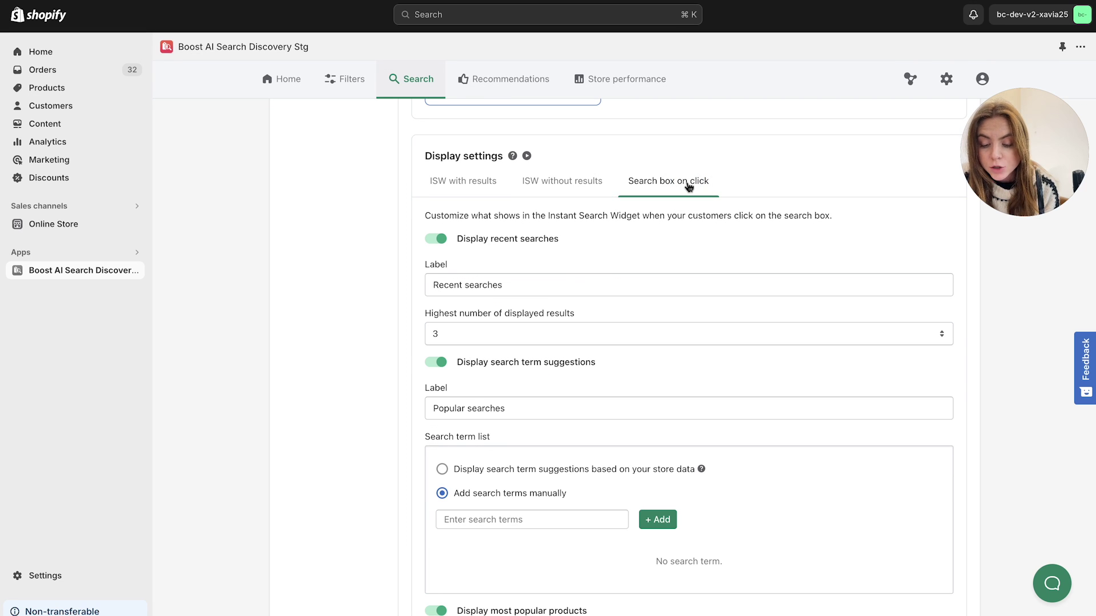
- Move Products above Popular suggestions and Collections in the widget's content order
{"action": "left_click", "coordinate": [463, 182]}
{"action": "scroll", "coordinate": [386, 289], "scroll_direction": "down", "scroll_amount": 1}
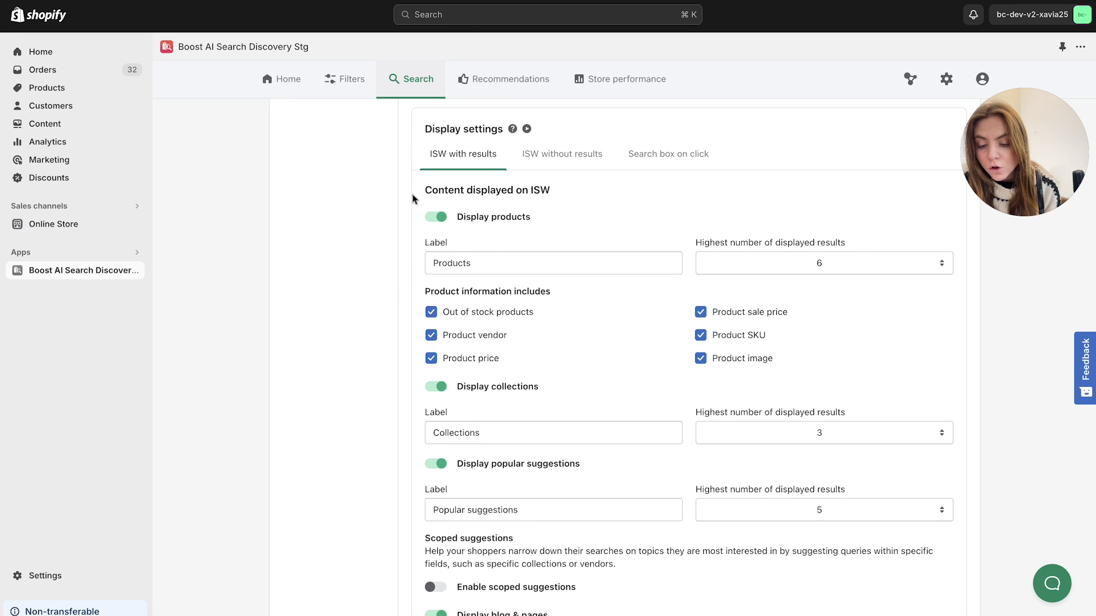
{"action": "left_click_drag", "start_coordinate": [424, 190], "coordinate": [590, 202]}
{"action": "scroll", "coordinate": [605, 208], "scroll_direction": "down", "scroll_amount": 1}
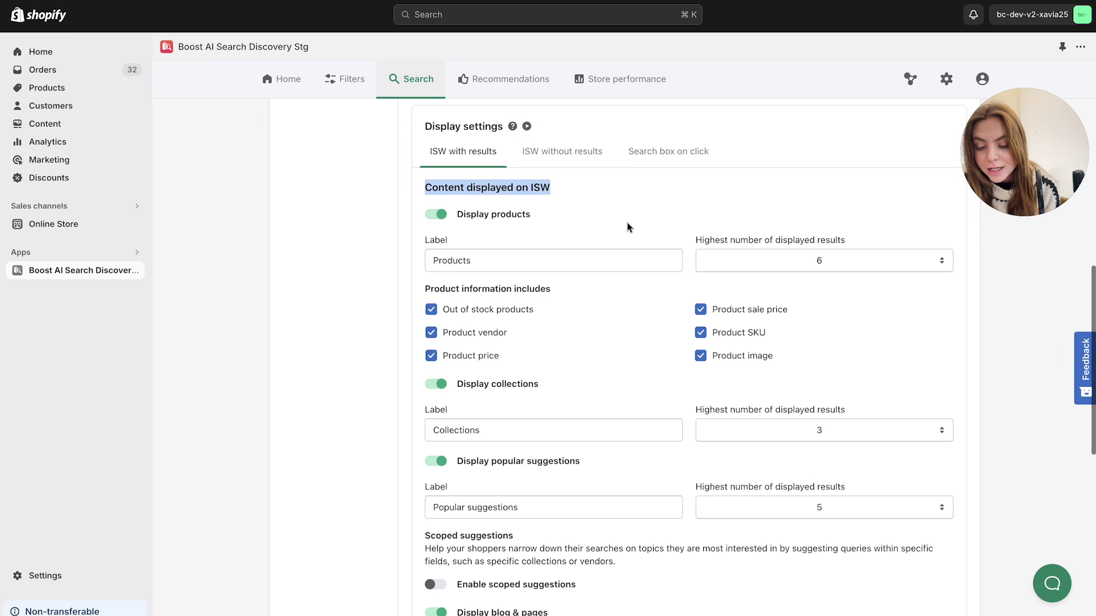
{"action": "left_click", "coordinate": [606, 209]}
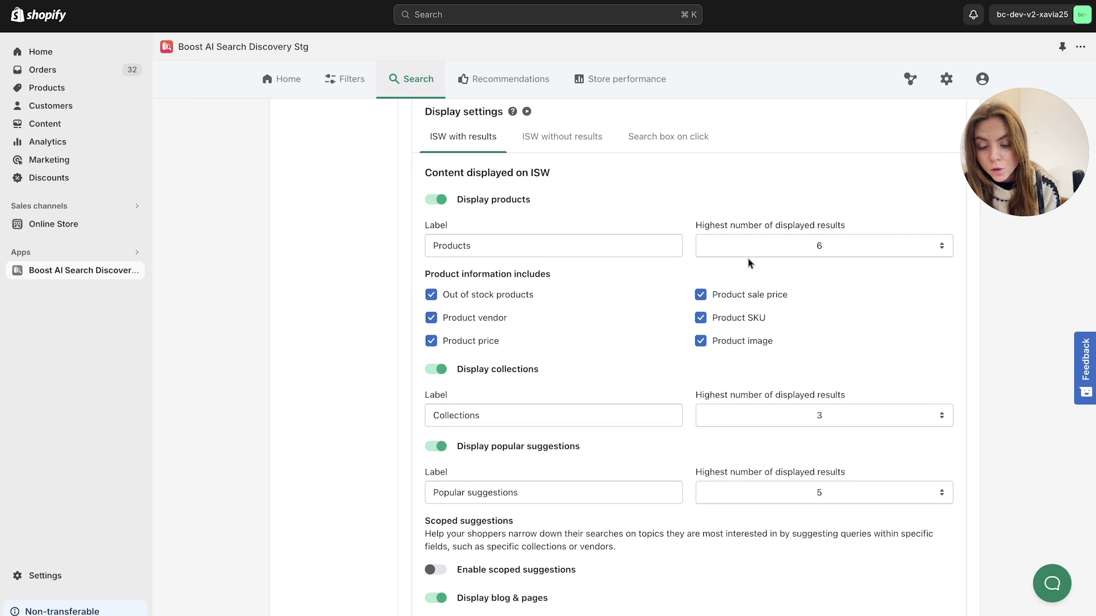
{"action": "scroll", "coordinate": [839, 352], "scroll_direction": "down", "scroll_amount": 3}
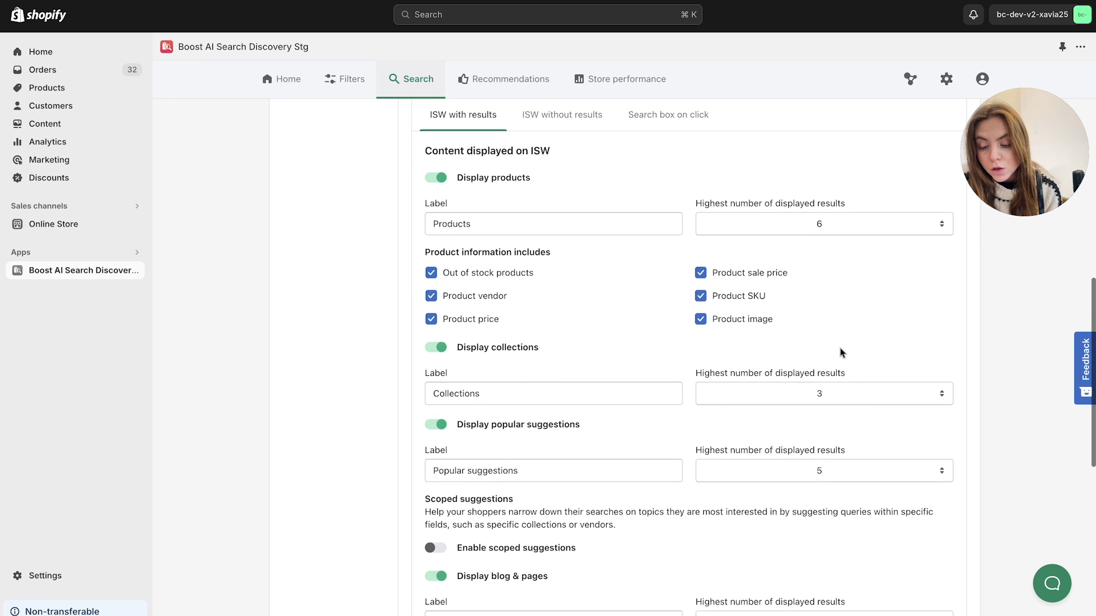
{"action": "scroll", "coordinate": [839, 352], "scroll_direction": "down", "scroll_amount": 1}
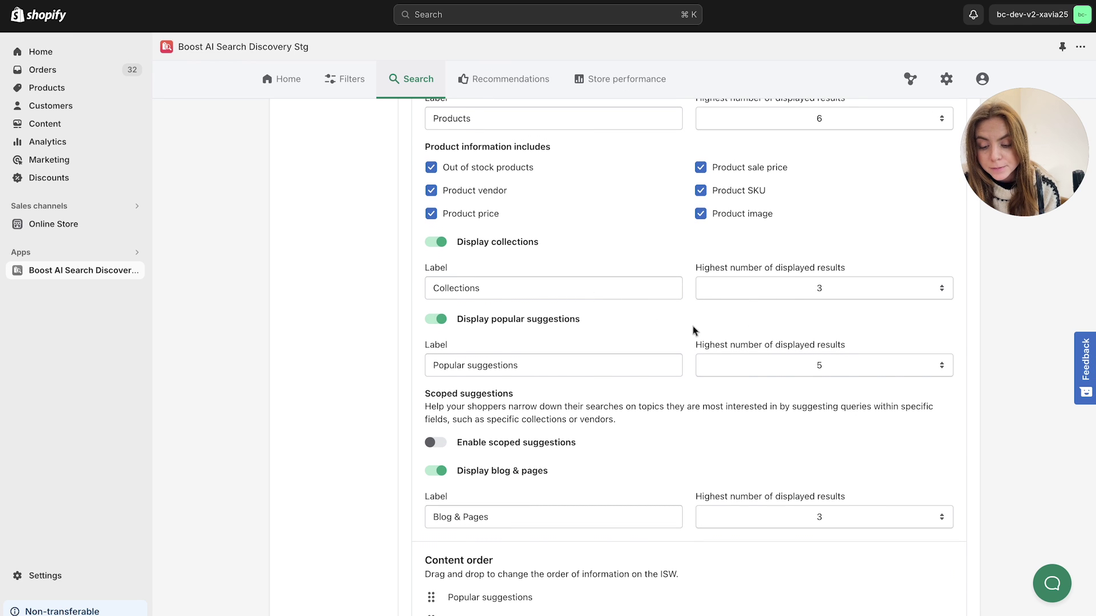
{"action": "scroll", "coordinate": [693, 328], "scroll_direction": "down", "scroll_amount": 1}
{"action": "left_click", "coordinate": [682, 425]}
{"action": "scroll", "coordinate": [682, 425], "scroll_direction": "down", "scroll_amount": 7}
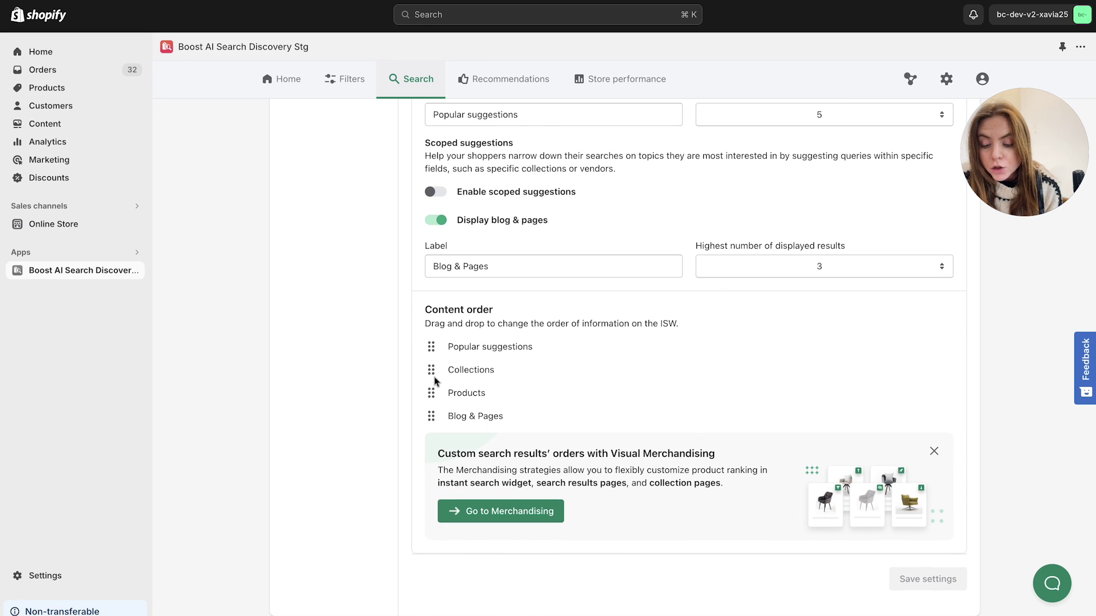
{"action": "left_click_drag", "start_coordinate": [432, 371], "coordinate": [432, 345]}
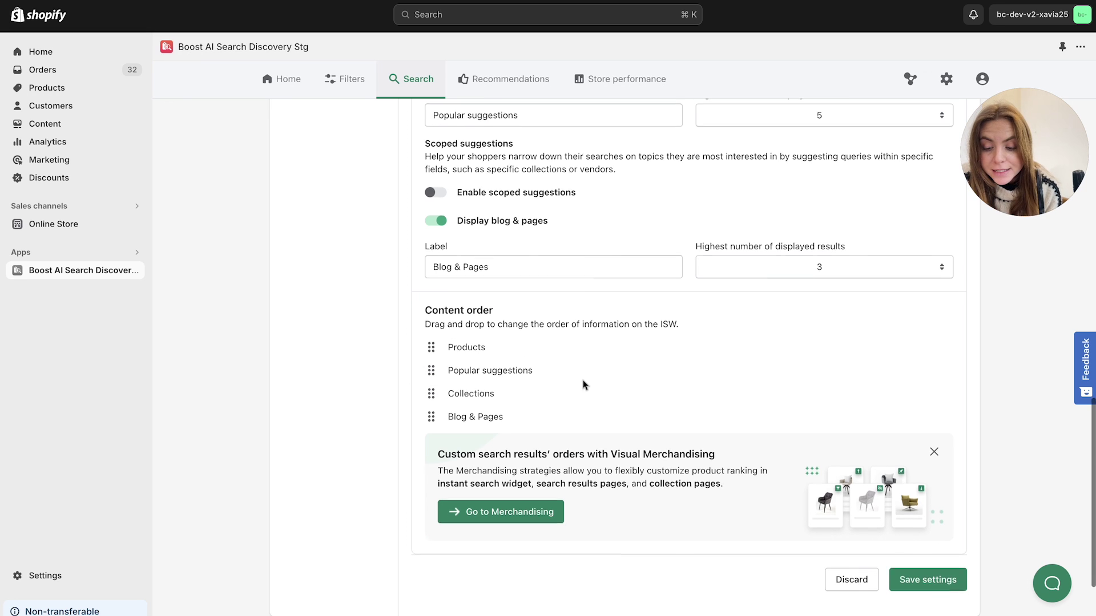
{"action": "scroll", "coordinate": [582, 385], "scroll_direction": "up", "scroll_amount": 5}
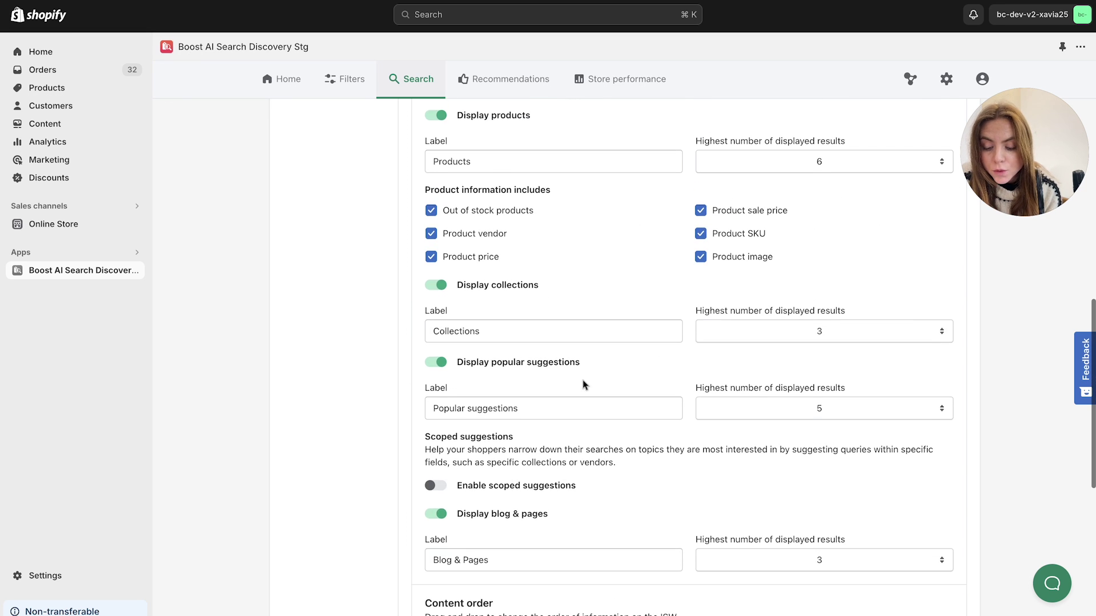
- Enable scoped suggestions, keeping Collection as the first filtering attribute
{"action": "left_click", "coordinate": [440, 488]}
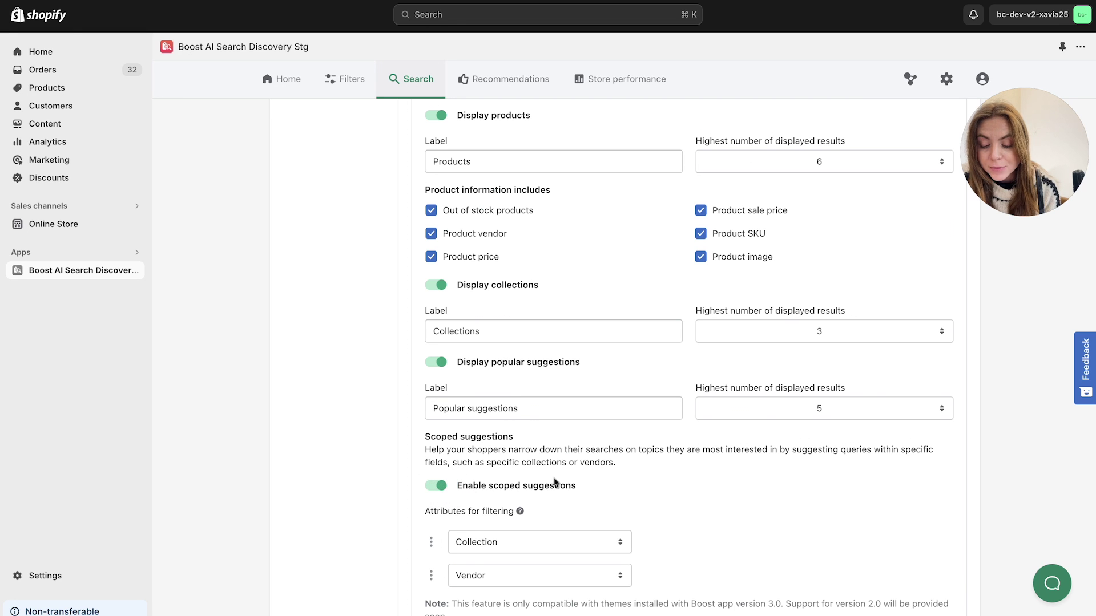
{"action": "scroll", "coordinate": [555, 482], "scroll_direction": "down", "scroll_amount": 2}
{"action": "scroll", "coordinate": [553, 480], "scroll_direction": "down", "scroll_amount": 1}
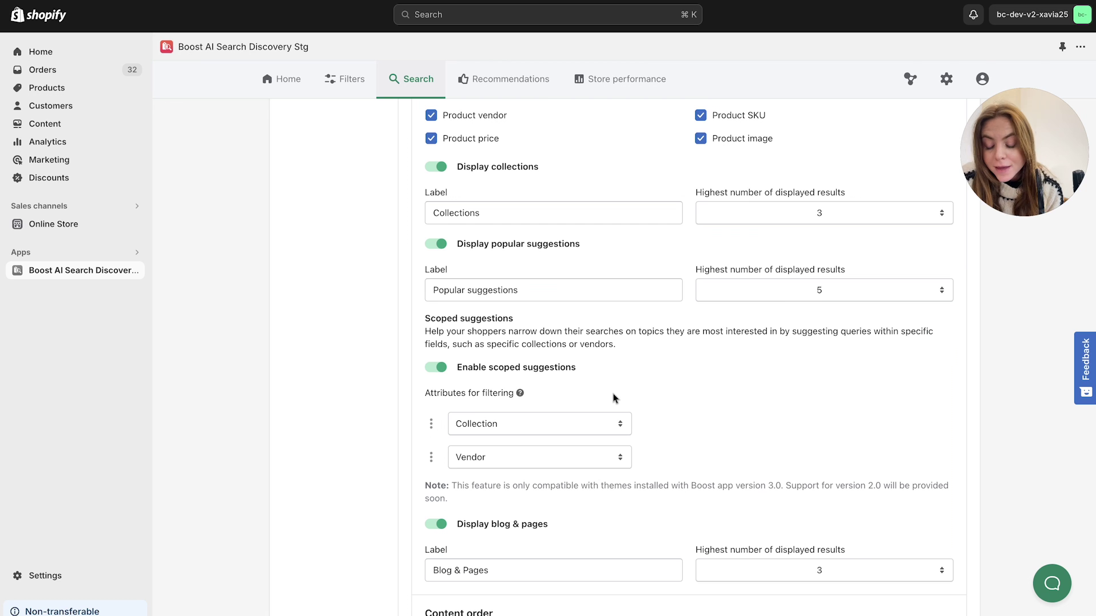
{"action": "left_click", "coordinate": [547, 426]}
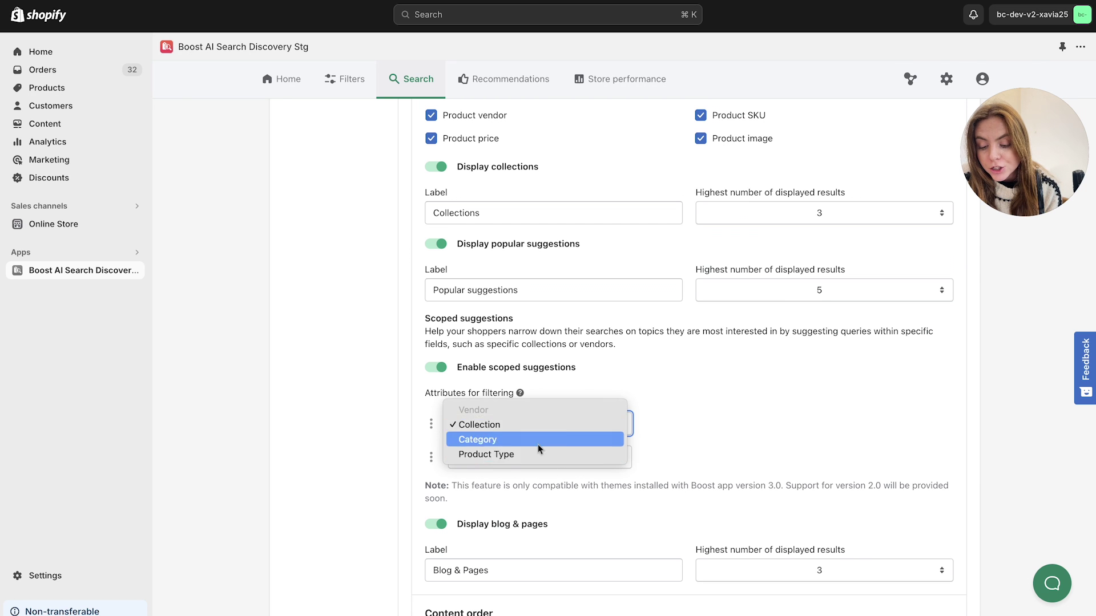
{"action": "left_click", "coordinate": [694, 435]}
{"action": "scroll", "coordinate": [730, 431], "scroll_direction": "up", "scroll_amount": 10}
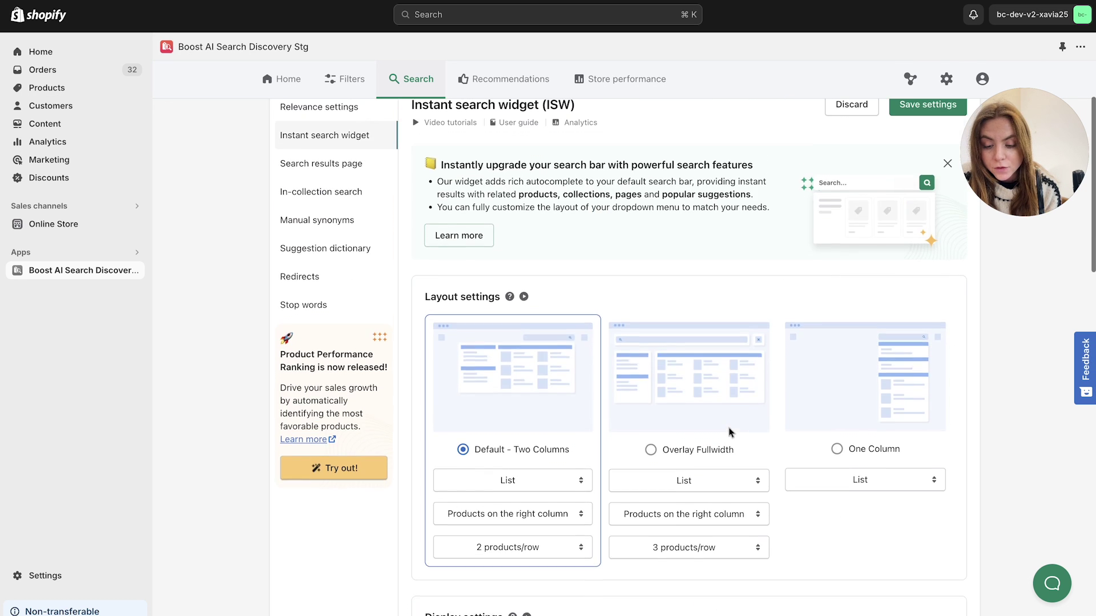
{"action": "scroll", "coordinate": [688, 398], "scroll_direction": "down", "scroll_amount": 6}
- Check the ISW without results tab, leaving the no-results suggestions label unchanged
{"action": "left_click", "coordinate": [555, 312]}
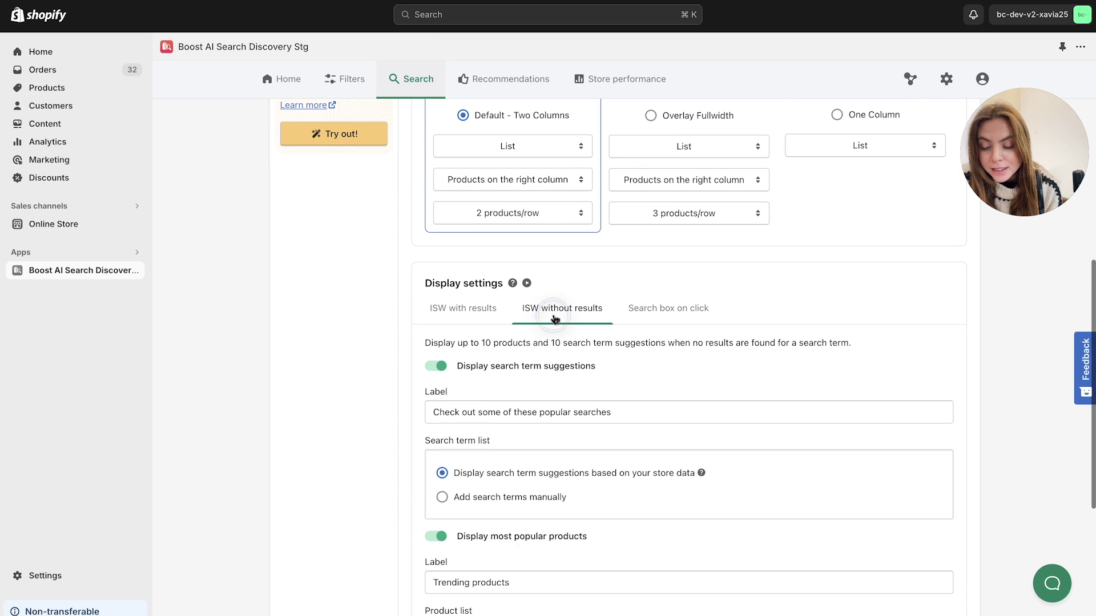
{"action": "scroll", "coordinate": [383, 434], "scroll_direction": "down", "scroll_amount": 2}
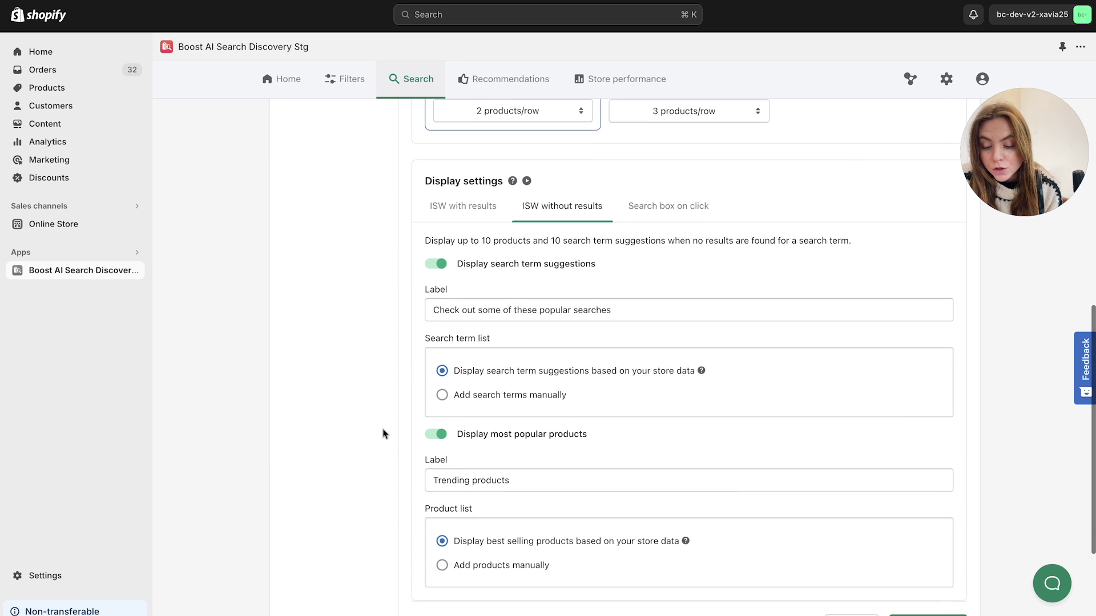
{"action": "left_click_drag", "start_coordinate": [626, 303], "coordinate": [427, 302]}
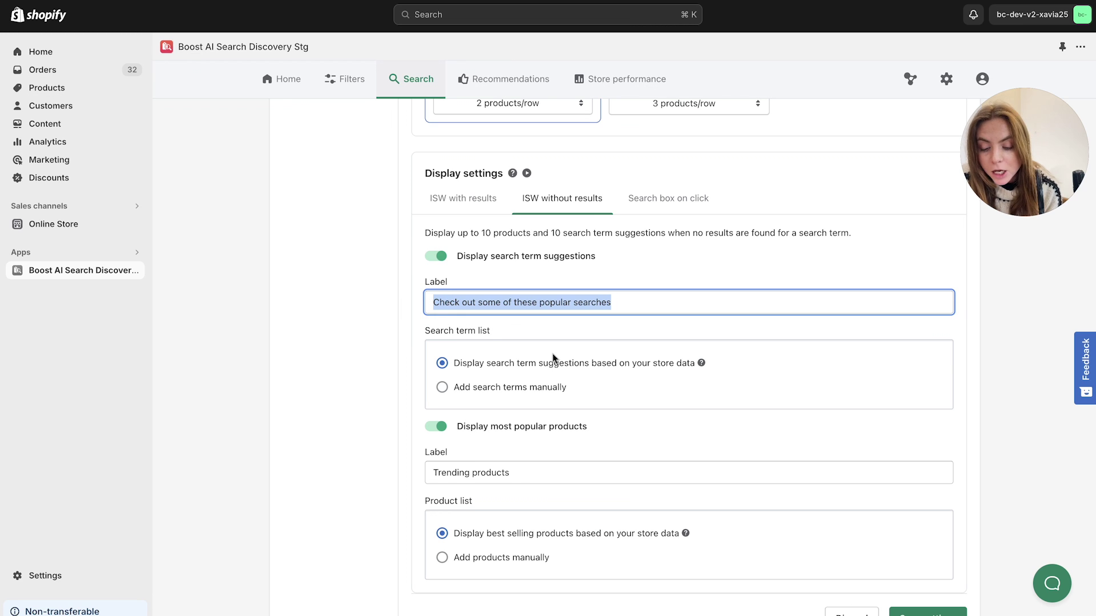
{"action": "left_click", "coordinate": [568, 341]}
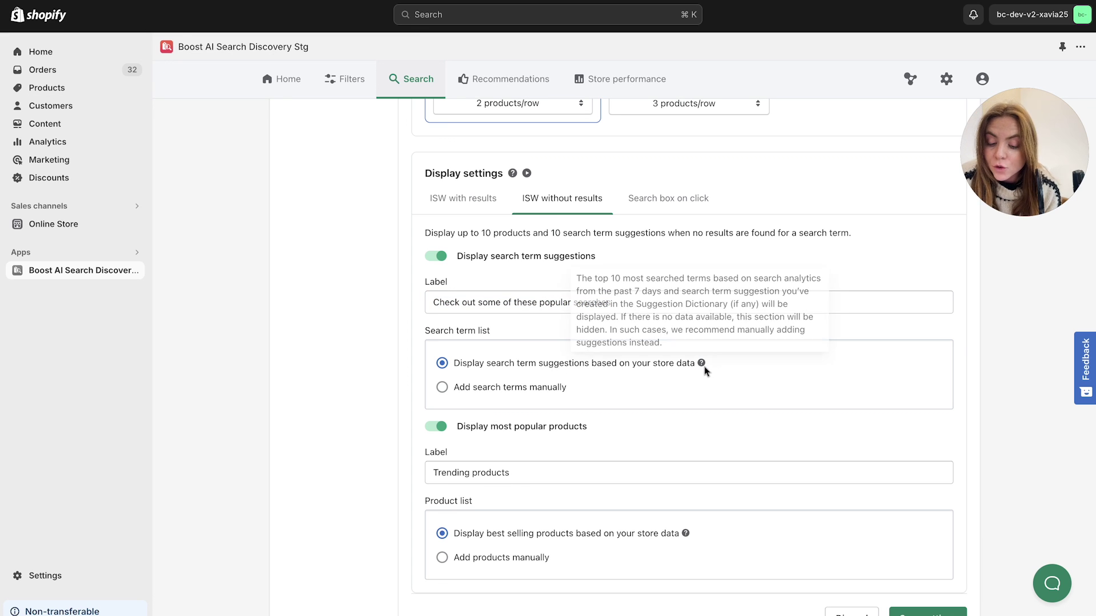
{"action": "mouse_move", "coordinate": [702, 367]}
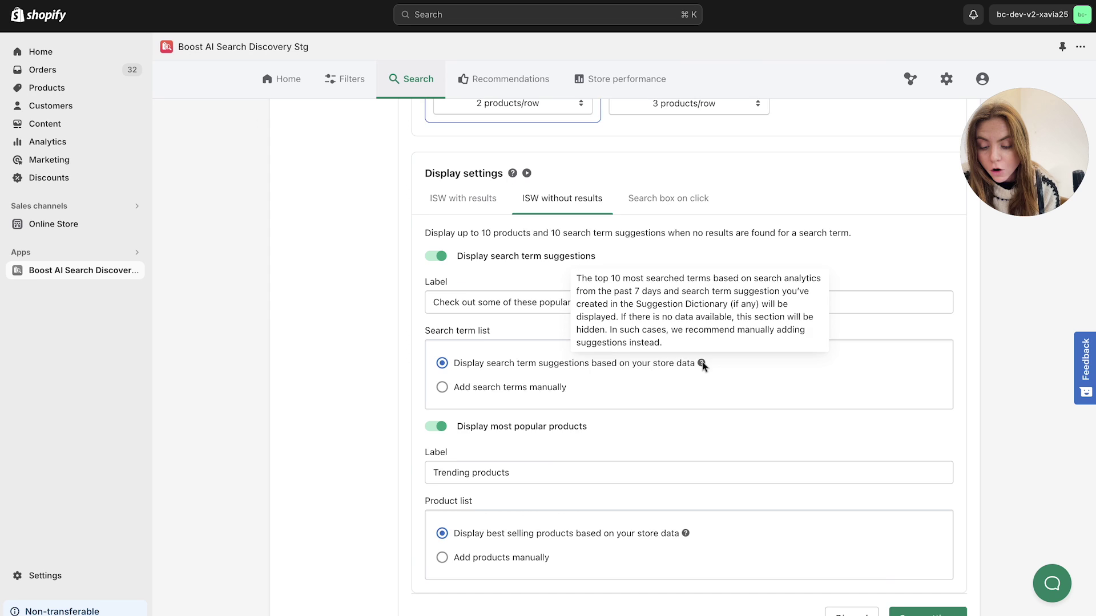
{"action": "scroll", "coordinate": [628, 366], "scroll_direction": "down", "scroll_amount": 1}
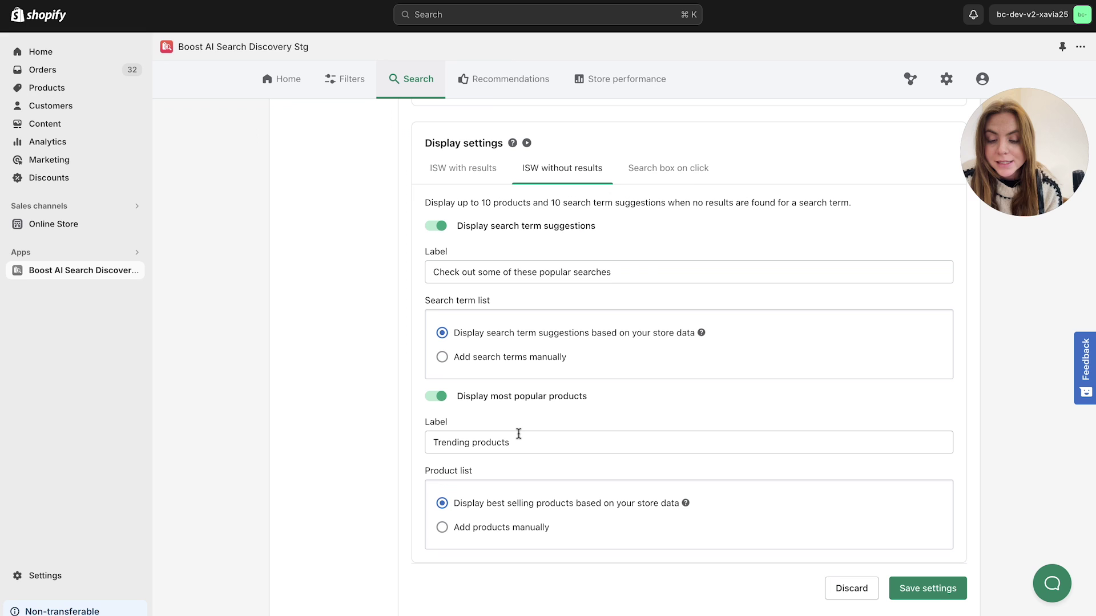
{"action": "scroll", "coordinate": [519, 434], "scroll_direction": "up", "scroll_amount": 10}
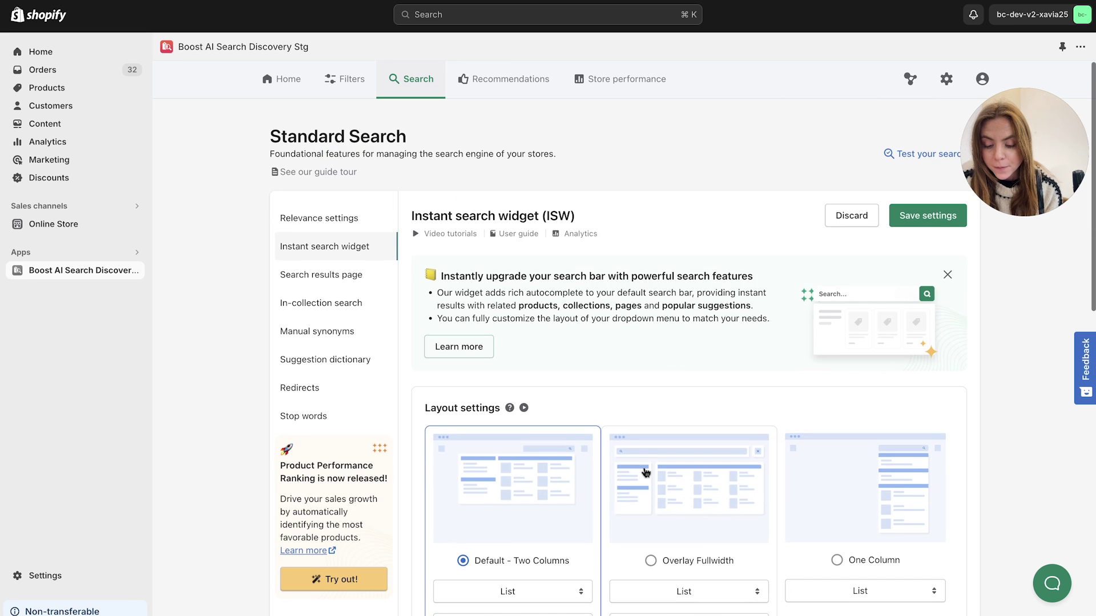
{"action": "scroll", "coordinate": [640, 474], "scroll_direction": "down", "scroll_amount": 8}
- Look over the Search box on click settings, then switch to Search results page settings
{"action": "left_click", "coordinate": [659, 303]}
{"action": "scroll", "coordinate": [389, 423], "scroll_direction": "down", "scroll_amount": 3}
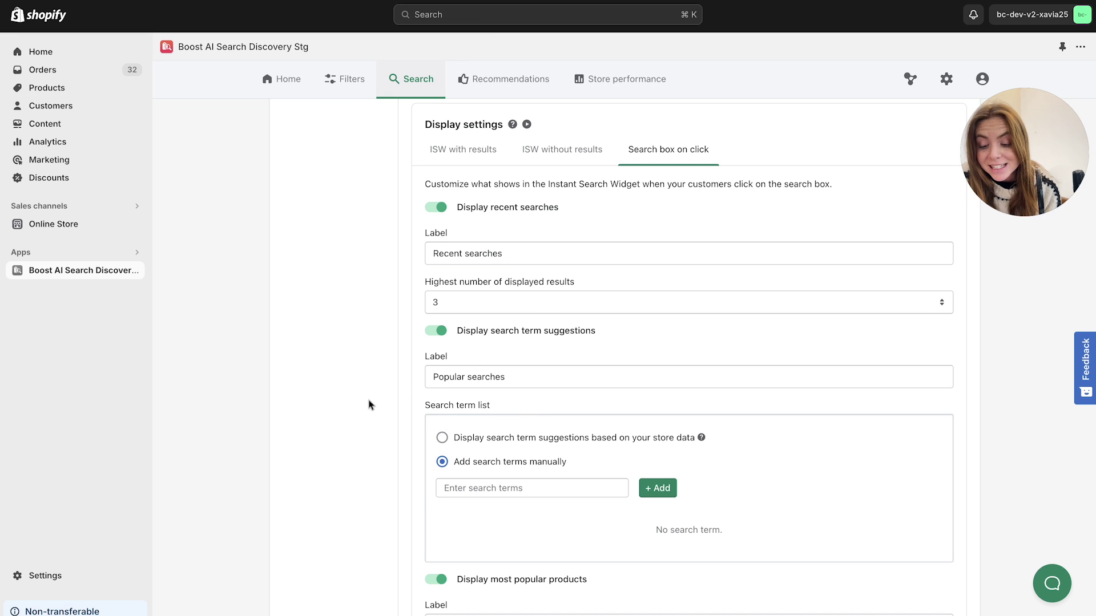
{"action": "scroll", "coordinate": [371, 406], "scroll_direction": "down", "scroll_amount": 2}
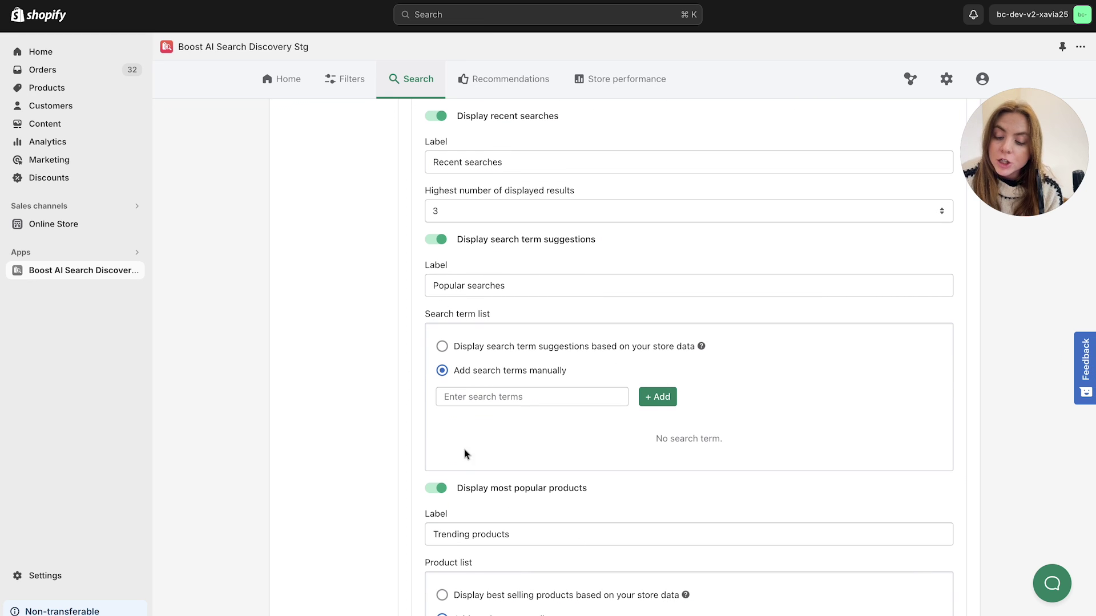
{"action": "scroll", "coordinate": [391, 436], "scroll_direction": "down", "scroll_amount": 1}
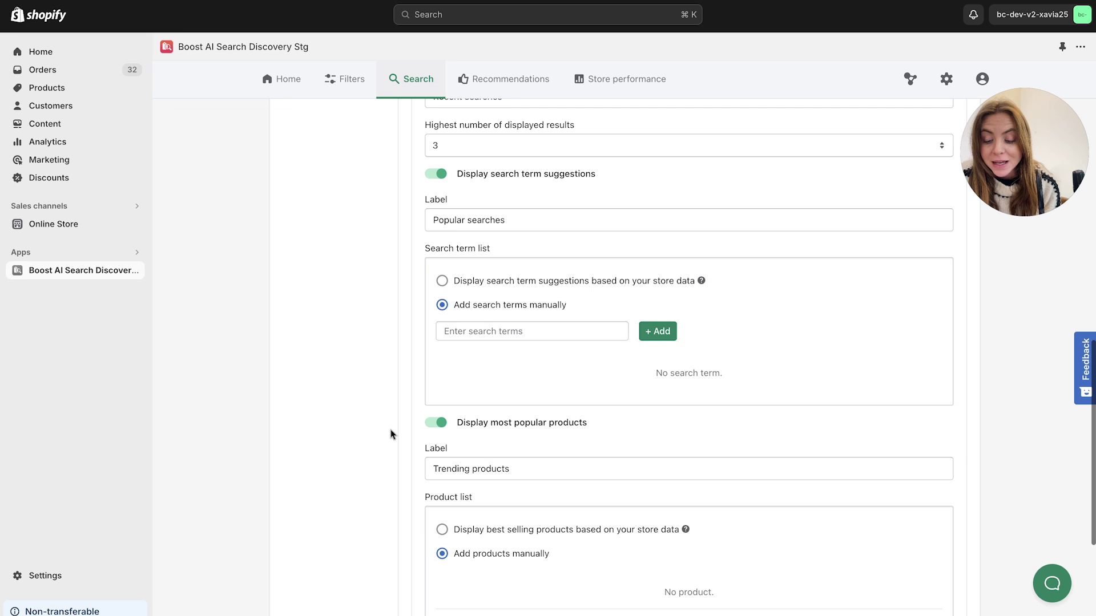
{"action": "scroll", "coordinate": [390, 435], "scroll_direction": "down", "scroll_amount": 2}
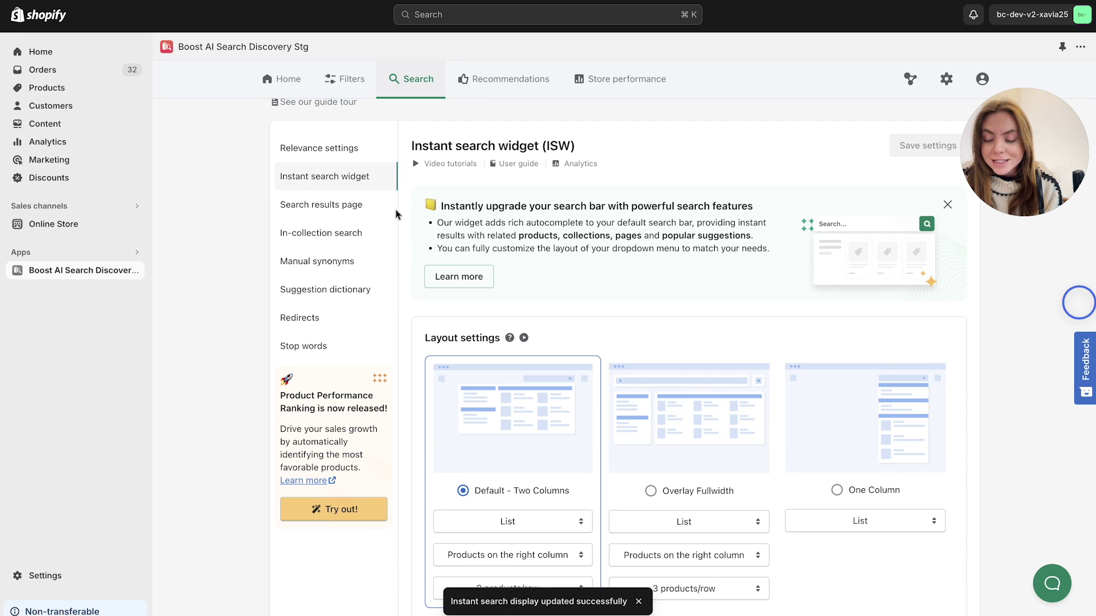
{"action": "left_click", "coordinate": [313, 209]}
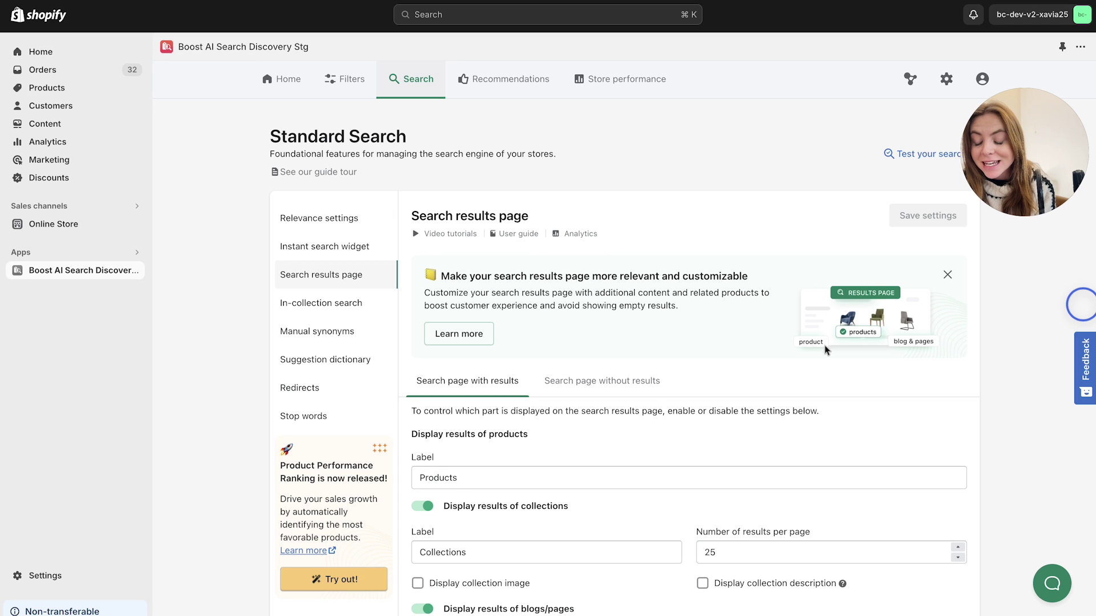
- Scroll through the Search results page settings to the Search page without results options
{"action": "scroll", "coordinate": [750, 492], "scroll_direction": "down", "scroll_amount": 3}
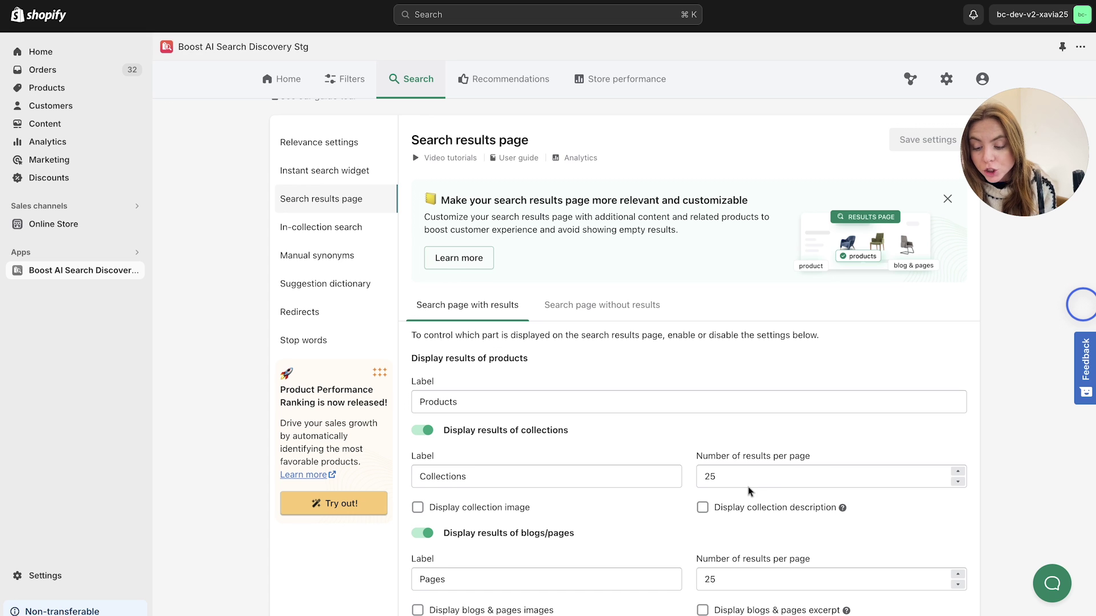
{"action": "scroll", "coordinate": [750, 492], "scroll_direction": "down", "scroll_amount": 2}
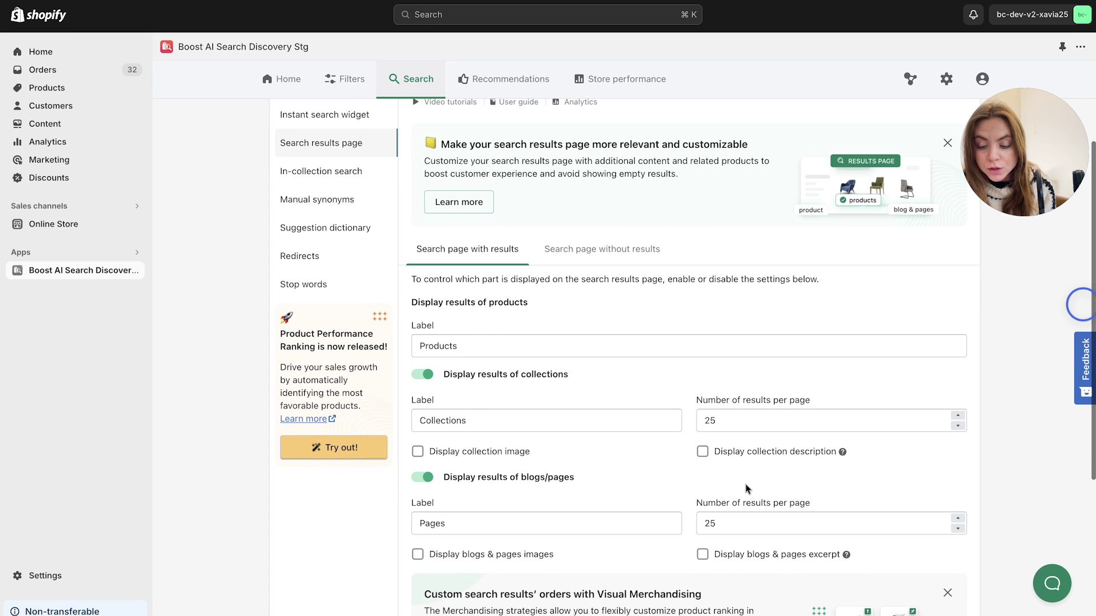
{"action": "scroll", "coordinate": [600, 318], "scroll_direction": "up", "scroll_amount": 1}
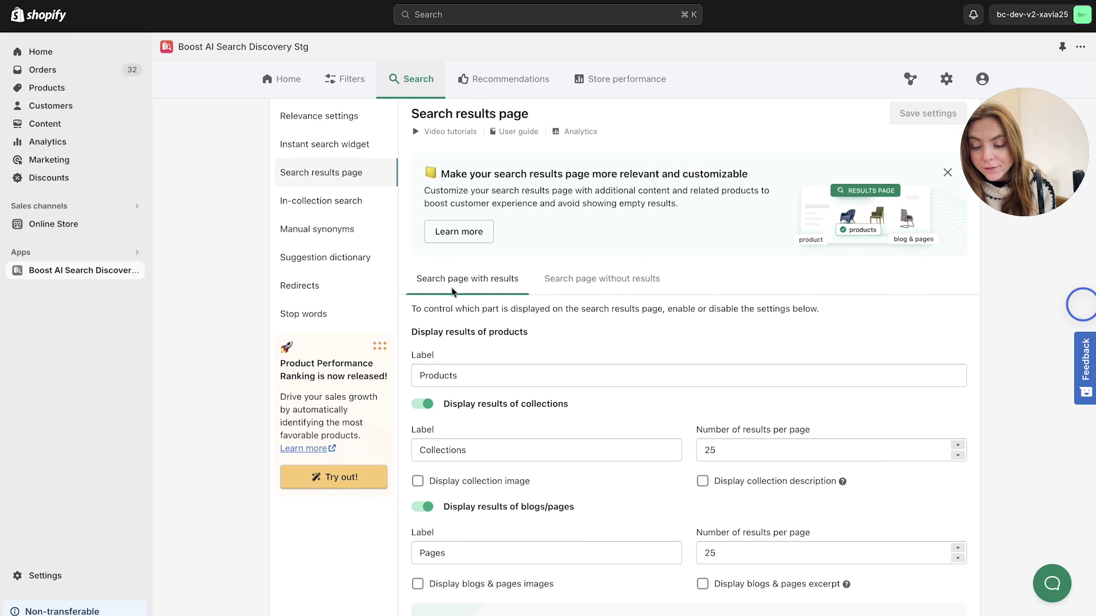
{"action": "scroll", "coordinate": [574, 364], "scroll_direction": "down", "scroll_amount": 1}
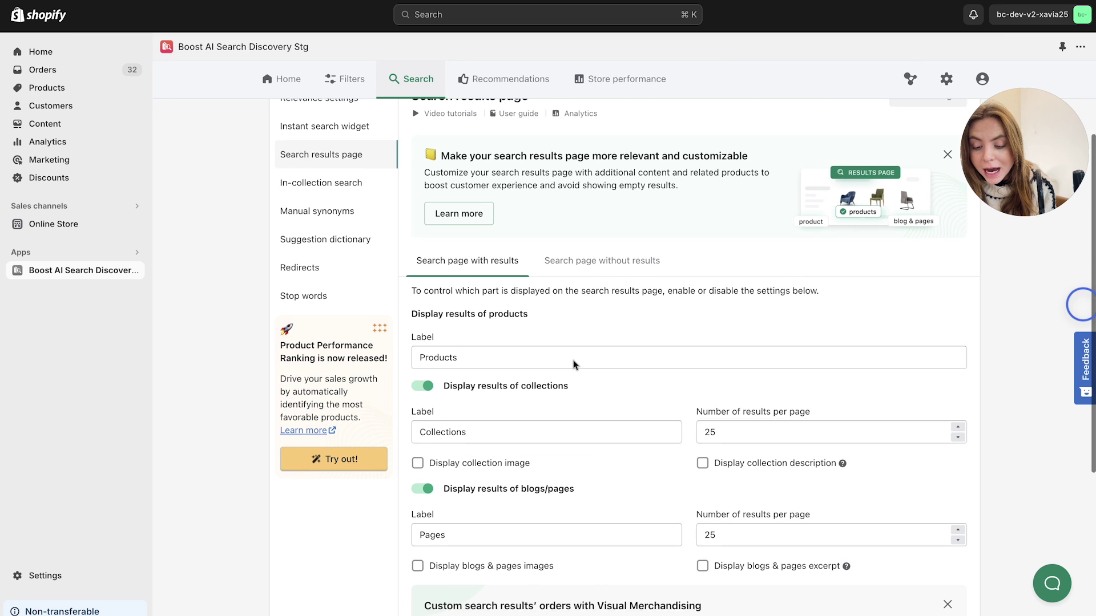
{"action": "scroll", "coordinate": [574, 365], "scroll_direction": "down", "scroll_amount": 2}
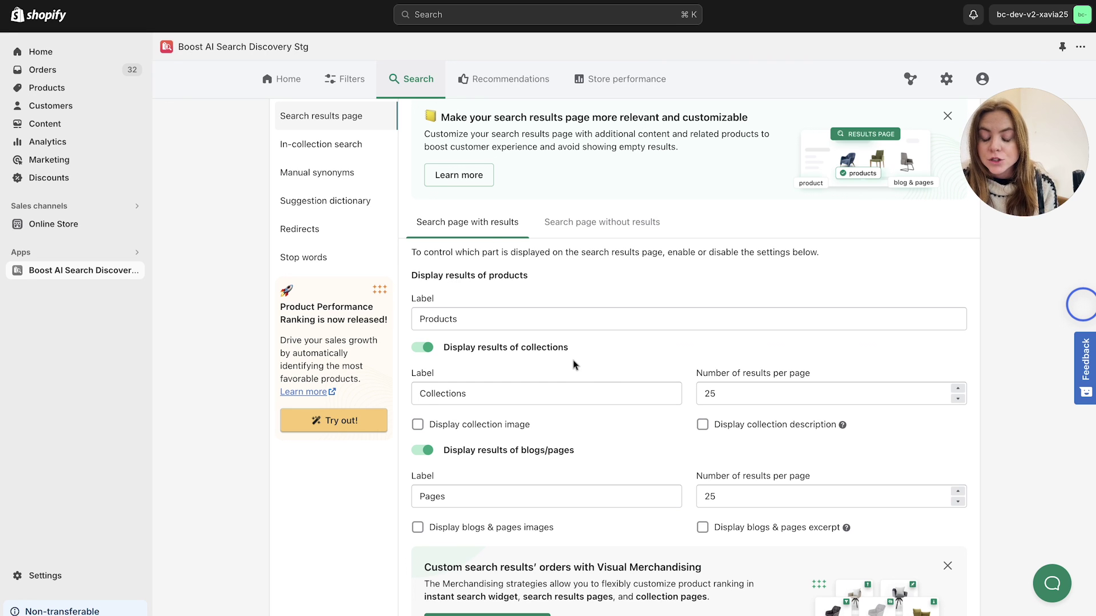
{"action": "scroll", "coordinate": [574, 364], "scroll_direction": "down", "scroll_amount": 2}
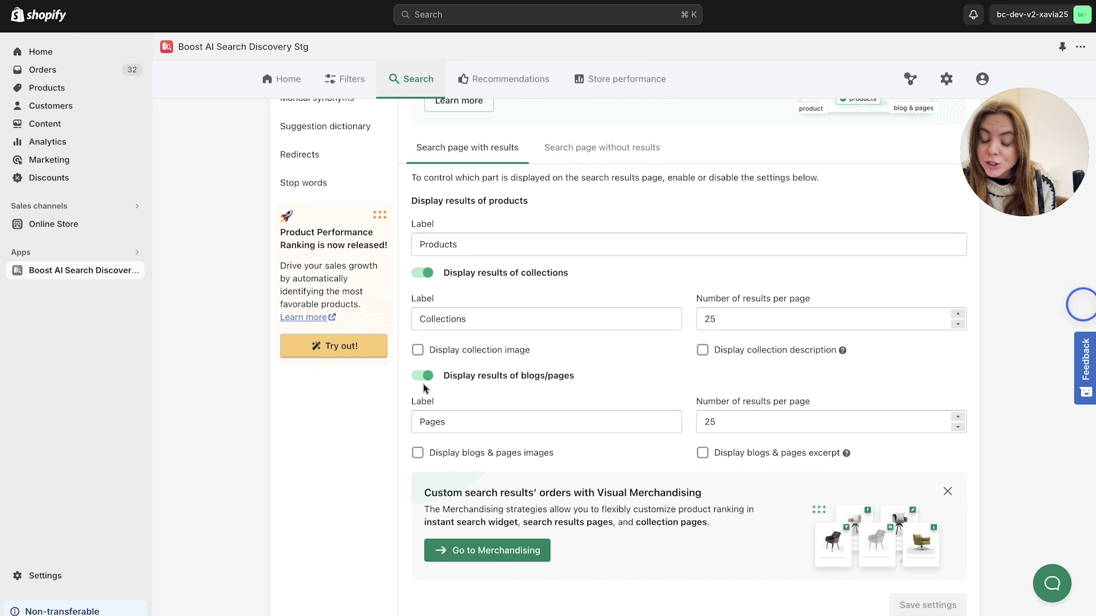
{"action": "scroll", "coordinate": [602, 426], "scroll_direction": "down", "scroll_amount": 3}
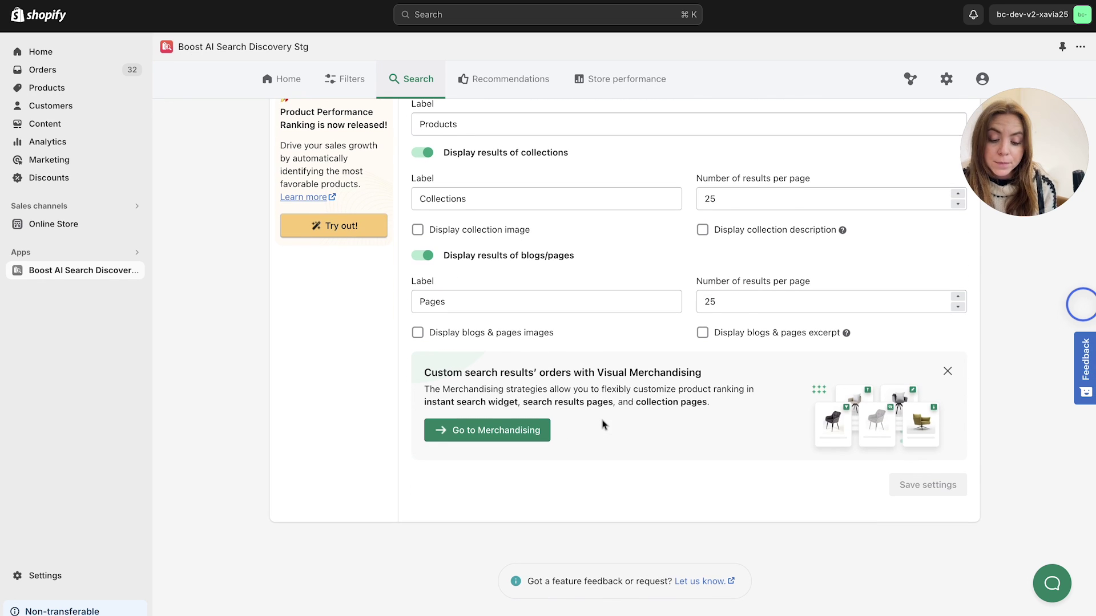
{"action": "scroll", "coordinate": [603, 426], "scroll_direction": "up", "scroll_amount": 1}
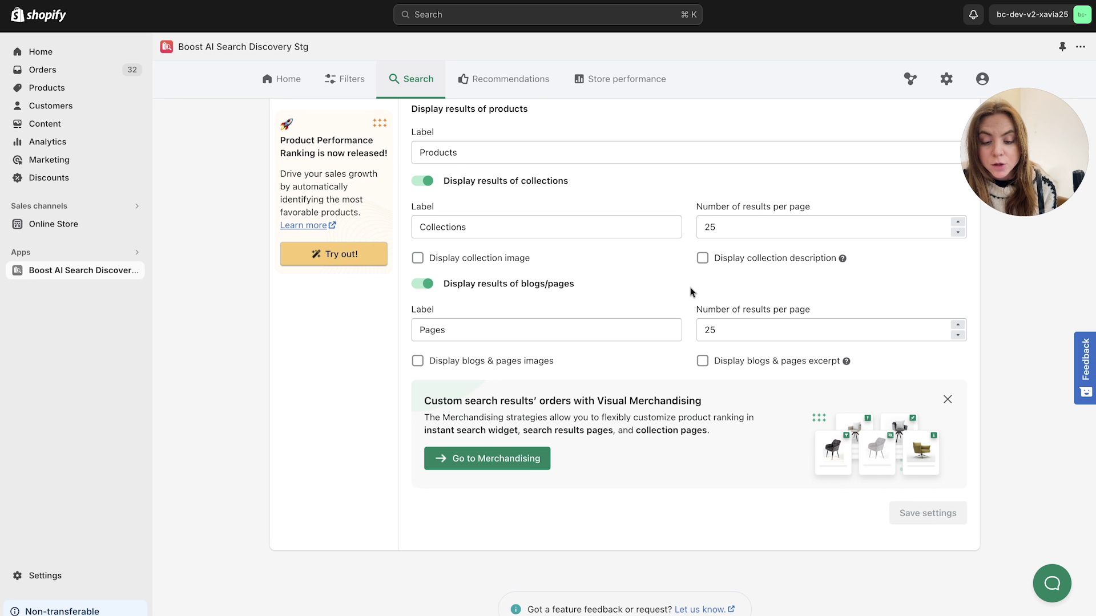
{"action": "scroll", "coordinate": [691, 292], "scroll_direction": "up", "scroll_amount": 6}
{"action": "scroll", "coordinate": [650, 413], "scroll_direction": "down", "scroll_amount": 1}
{"action": "left_click", "coordinate": [608, 336]}
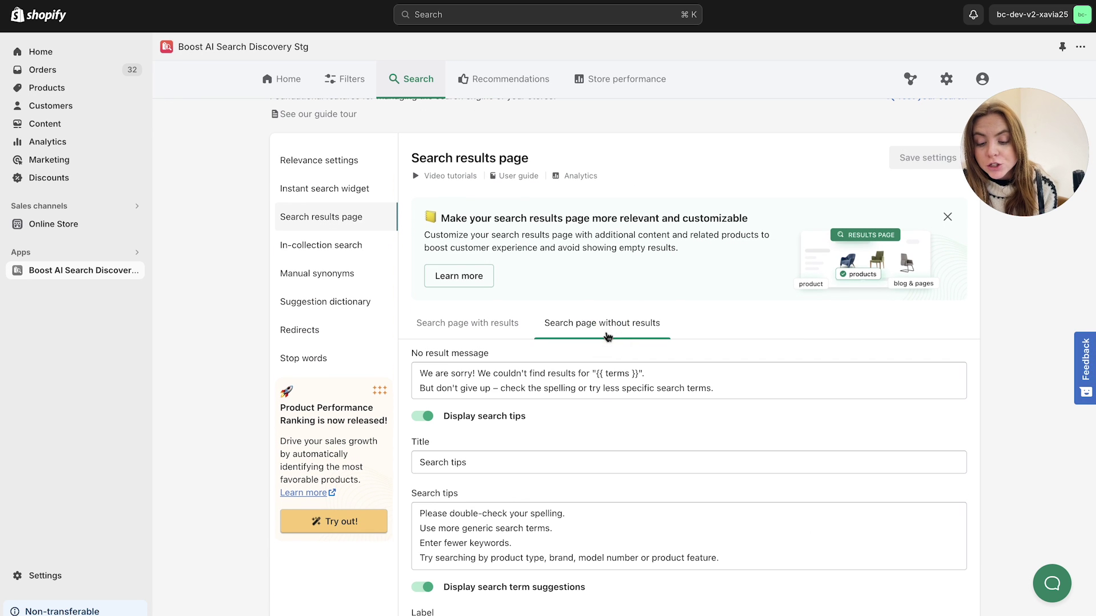
{"action": "scroll", "coordinate": [761, 392], "scroll_direction": "down", "scroll_amount": 3}
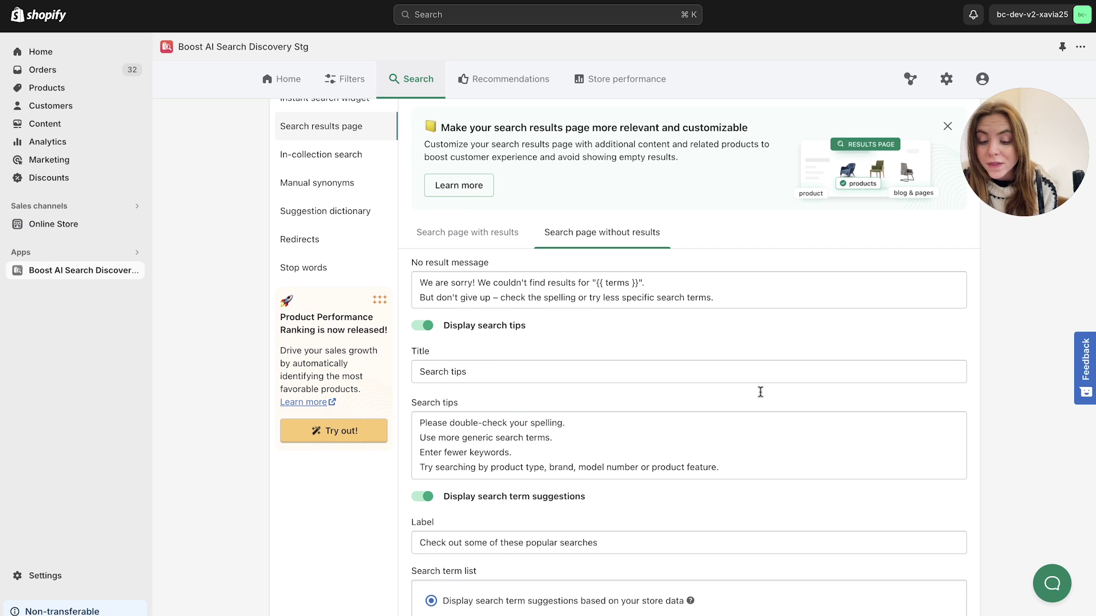
{"action": "scroll", "coordinate": [761, 392], "scroll_direction": "down", "scroll_amount": 1}
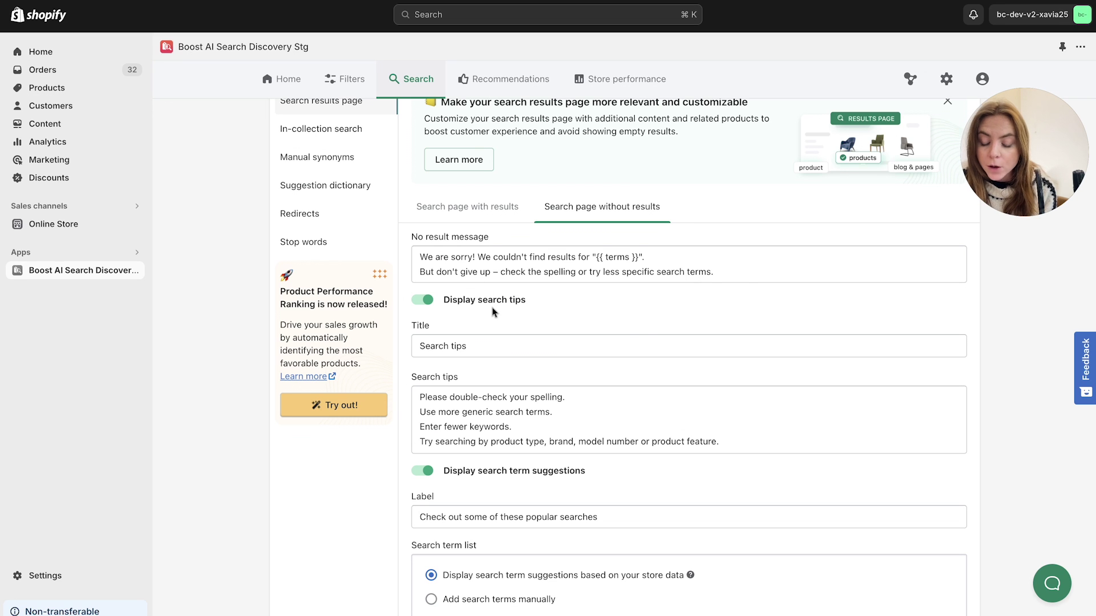
{"action": "scroll", "coordinate": [647, 329], "scroll_direction": "down", "scroll_amount": 3}
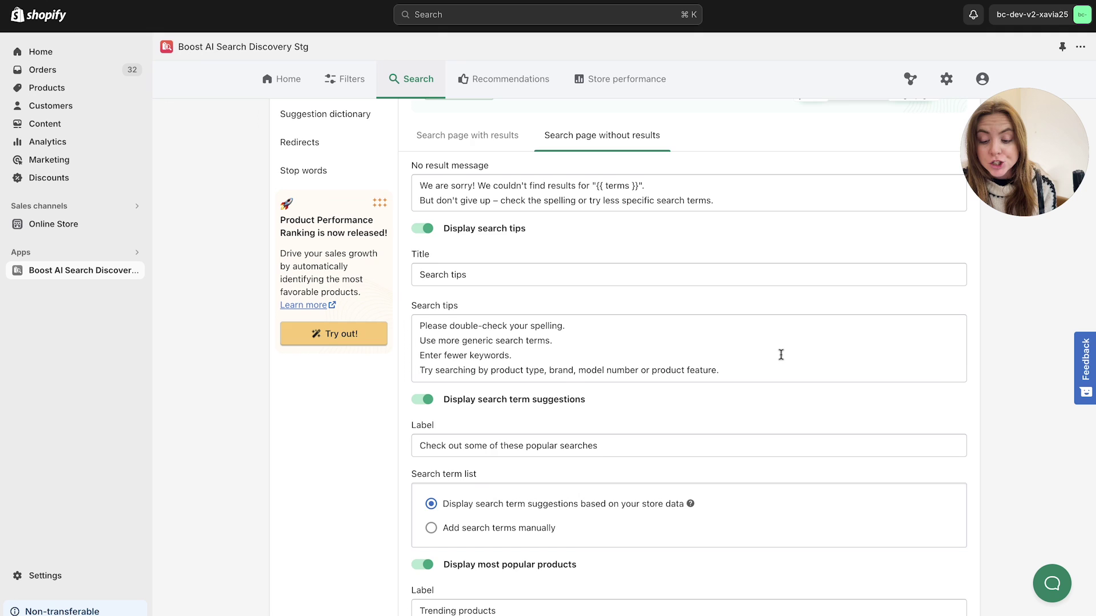
{"action": "scroll", "coordinate": [780, 354], "scroll_direction": "down", "scroll_amount": 5}
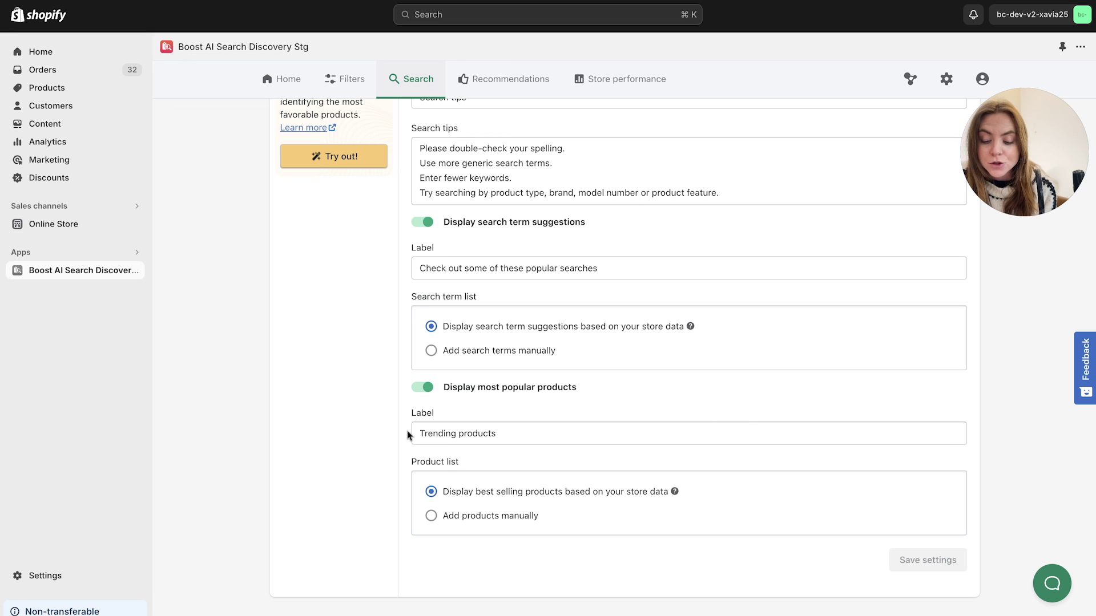
{"action": "scroll", "coordinate": [683, 381], "scroll_direction": "up", "scroll_amount": 7}
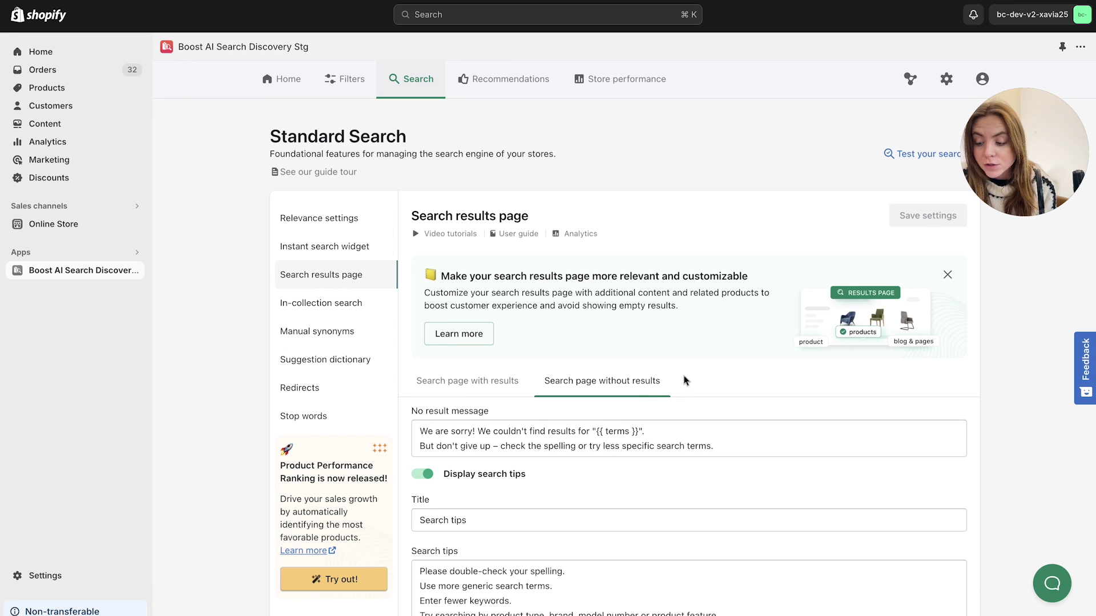
- Review the in-collection search settings, then switch to the Manual synonyms list
{"action": "left_click", "coordinate": [321, 314]}
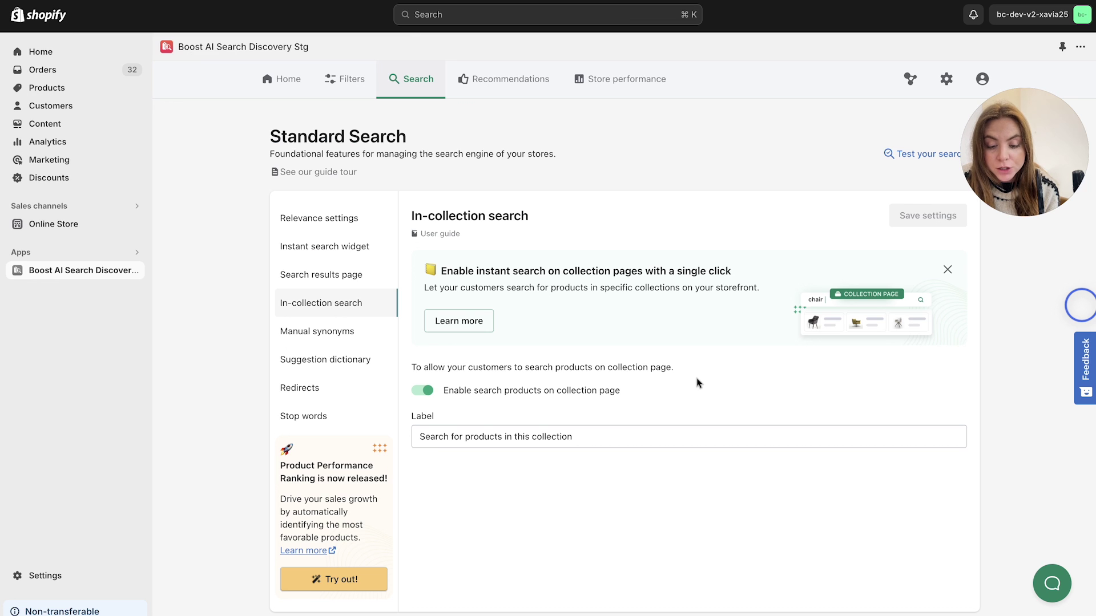
{"action": "scroll", "coordinate": [697, 383], "scroll_direction": "down", "scroll_amount": 1}
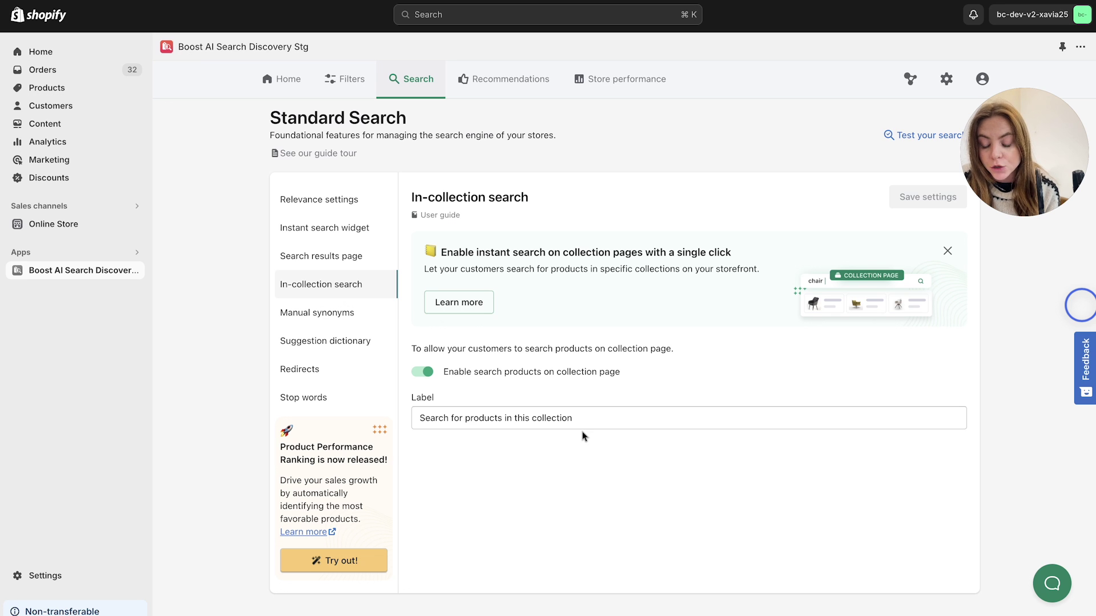
{"action": "left_click", "coordinate": [307, 313]}
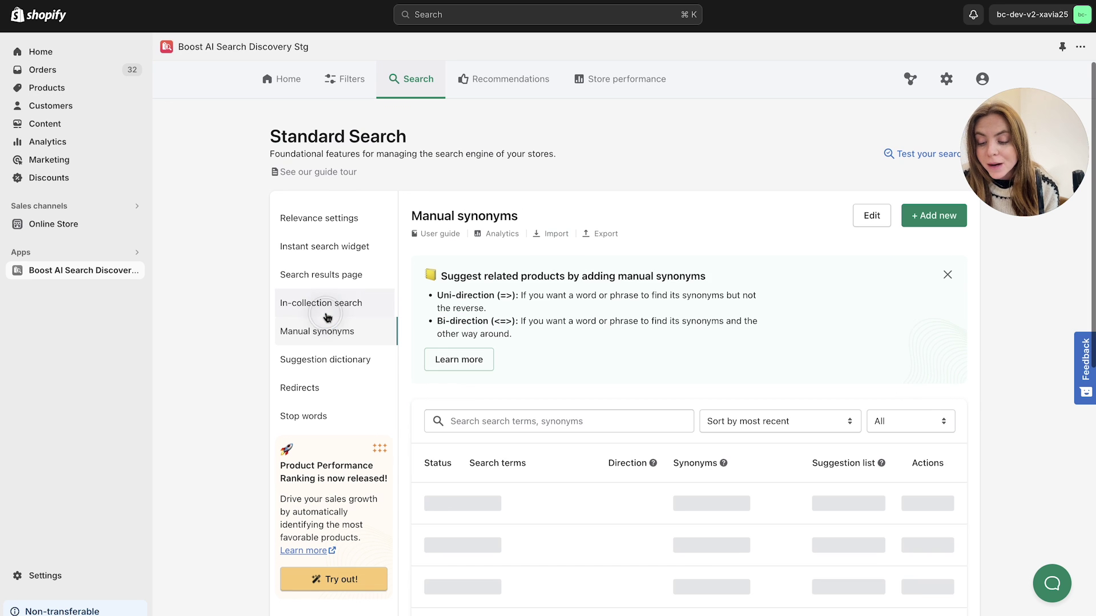
{"action": "scroll", "coordinate": [665, 416], "scroll_direction": "down", "scroll_amount": 3}
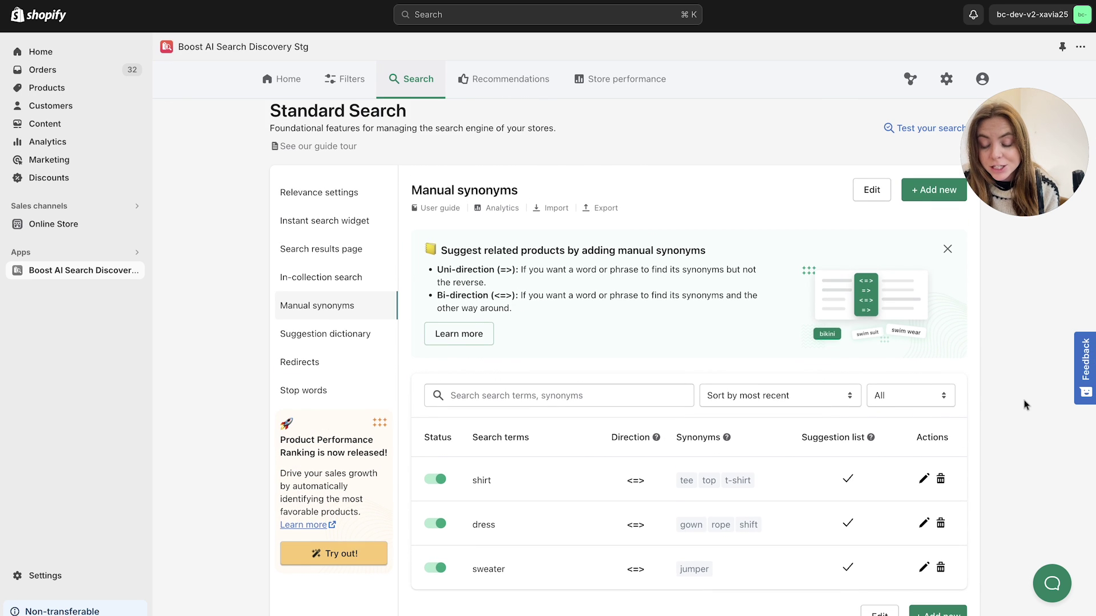
{"action": "scroll", "coordinate": [1040, 350], "scroll_direction": "right", "scroll_amount": 2}
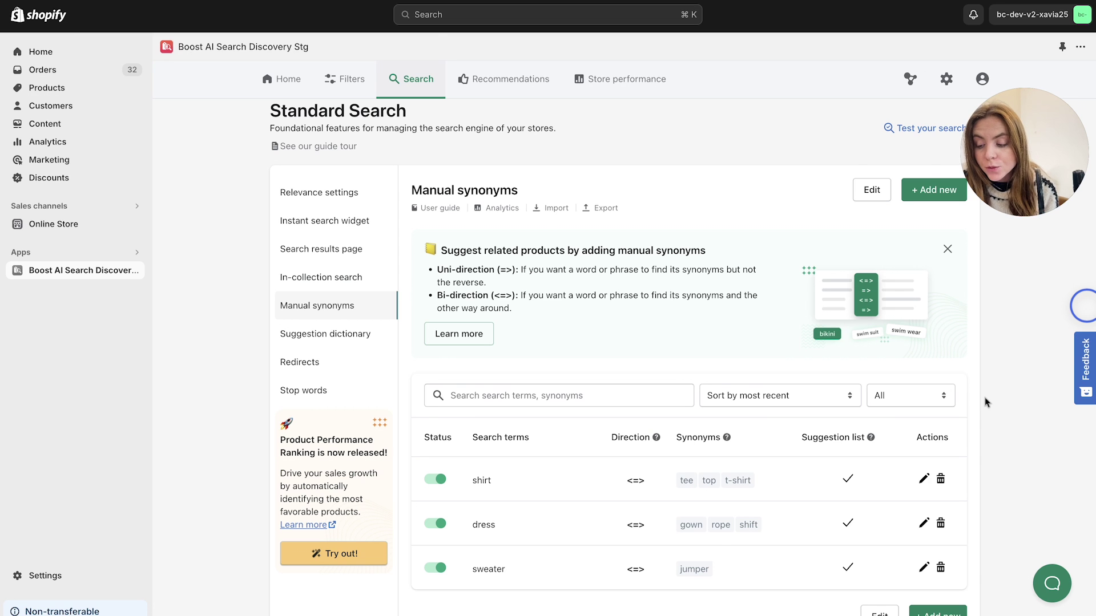
{"action": "scroll", "coordinate": [651, 355], "scroll_direction": "down", "scroll_amount": 2}
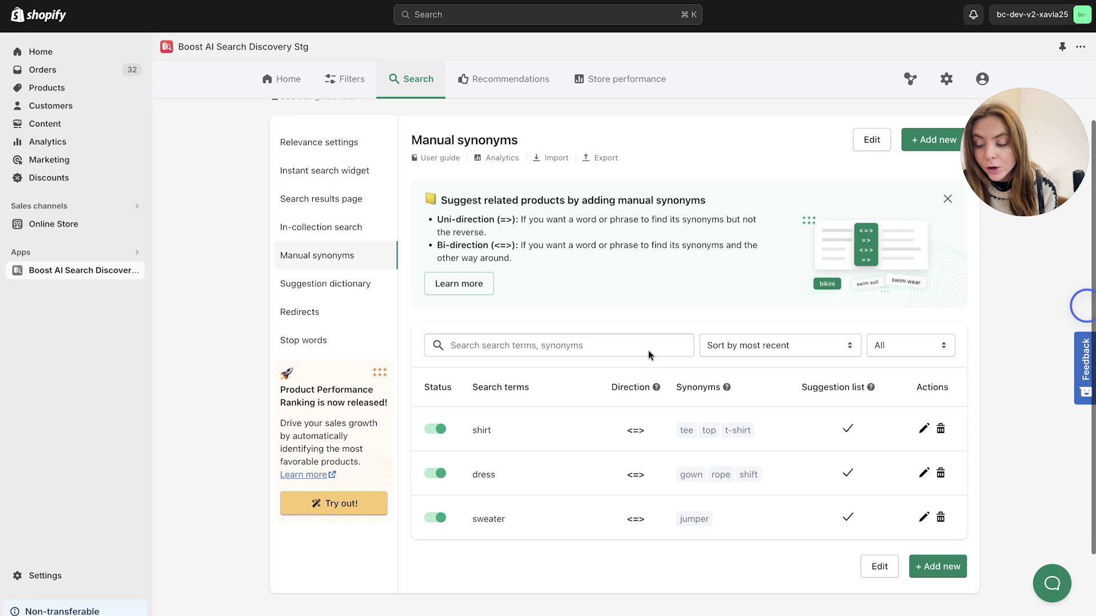
{"action": "scroll", "coordinate": [648, 355], "scroll_direction": "down", "scroll_amount": 1}
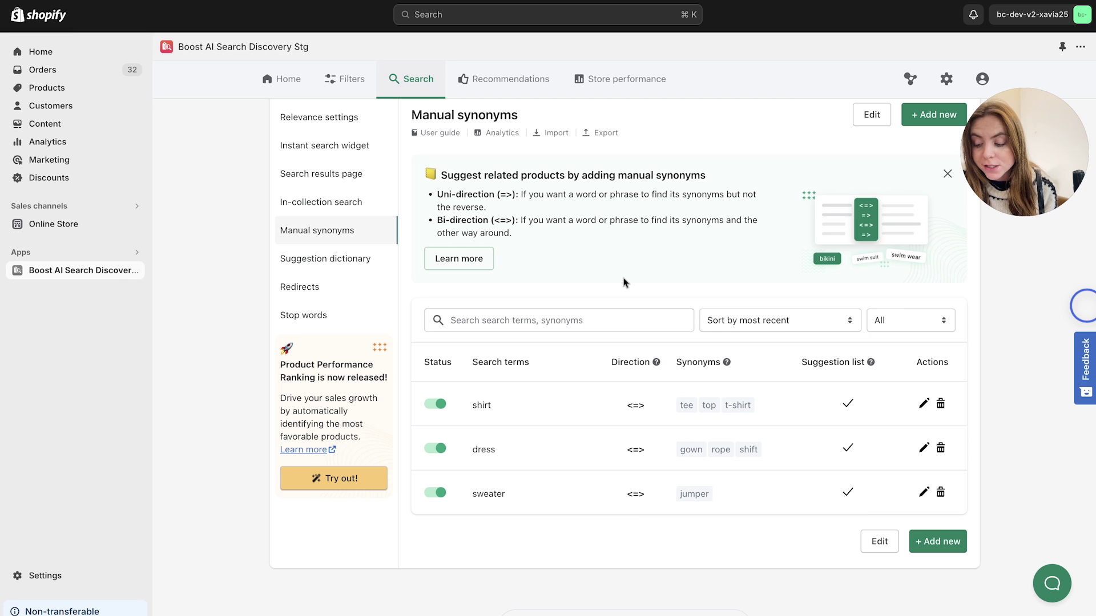
{"action": "scroll", "coordinate": [625, 283], "scroll_direction": "down", "scroll_amount": 1}
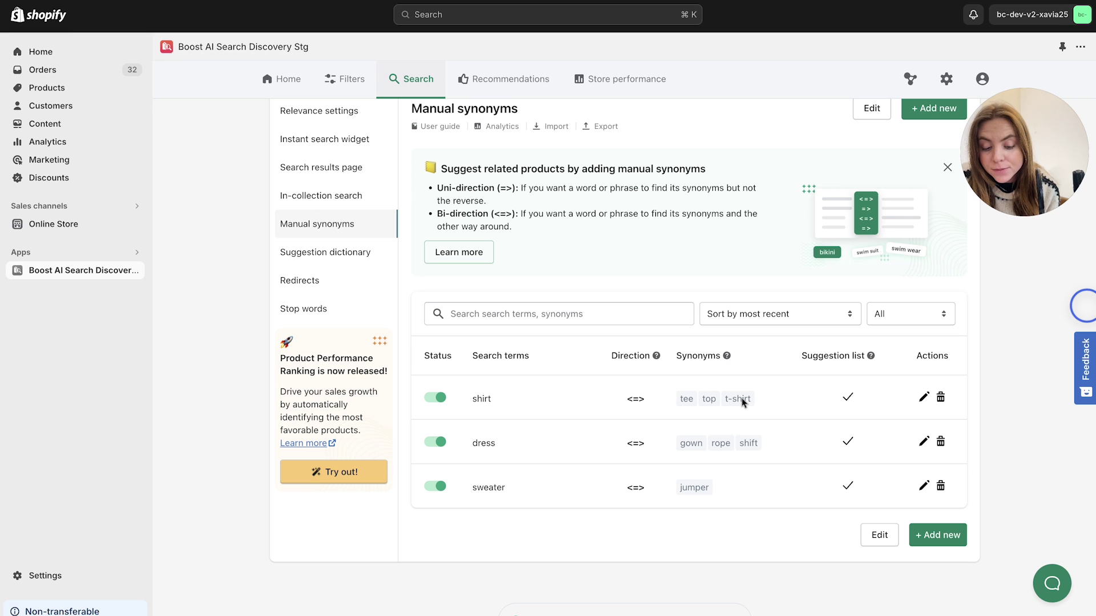
- Add synonym term 'tee' with 't-shitrt, tshirt, top, shirt', keeping direction <=>
{"action": "left_click", "coordinate": [936, 535]}
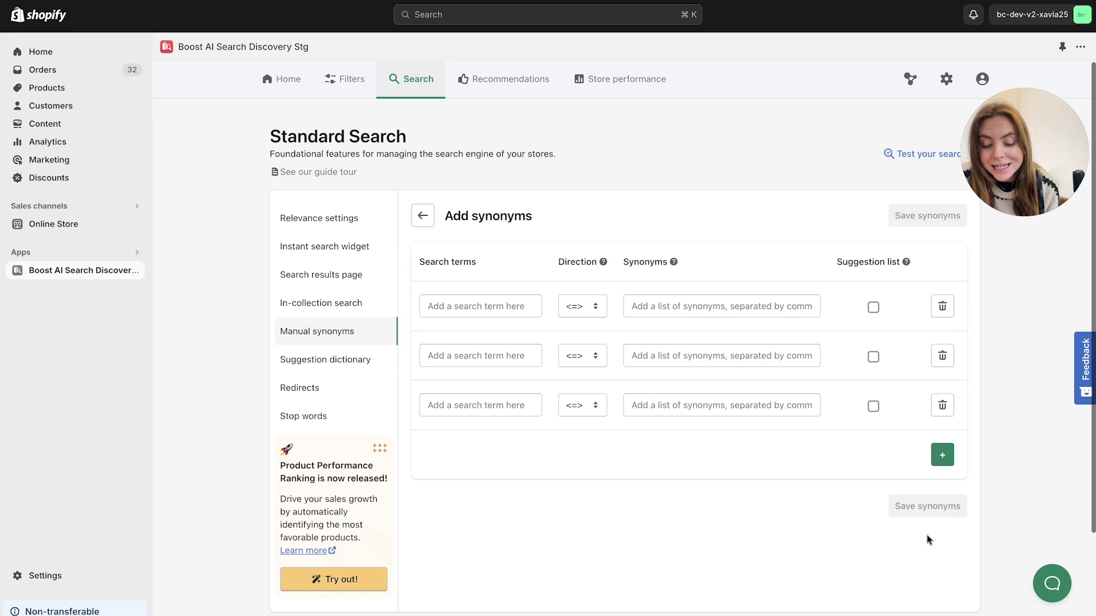
{"action": "left_click", "coordinate": [463, 308]}
{"action": "type", "text": "tee"}
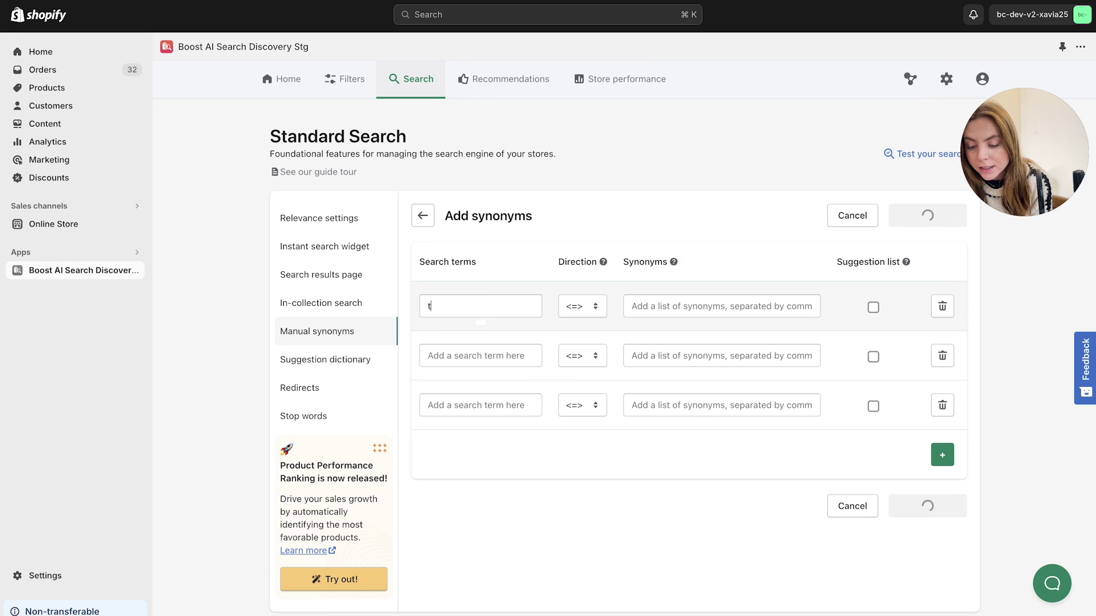
{"action": "left_click", "coordinate": [714, 310]}
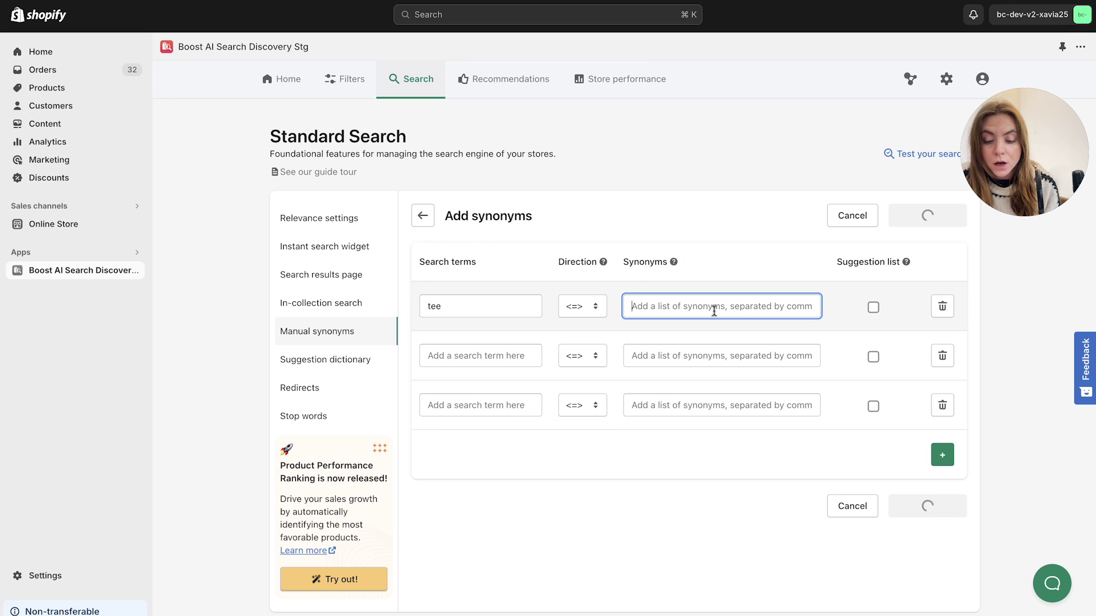
{"action": "type", "text": "t-shit"}
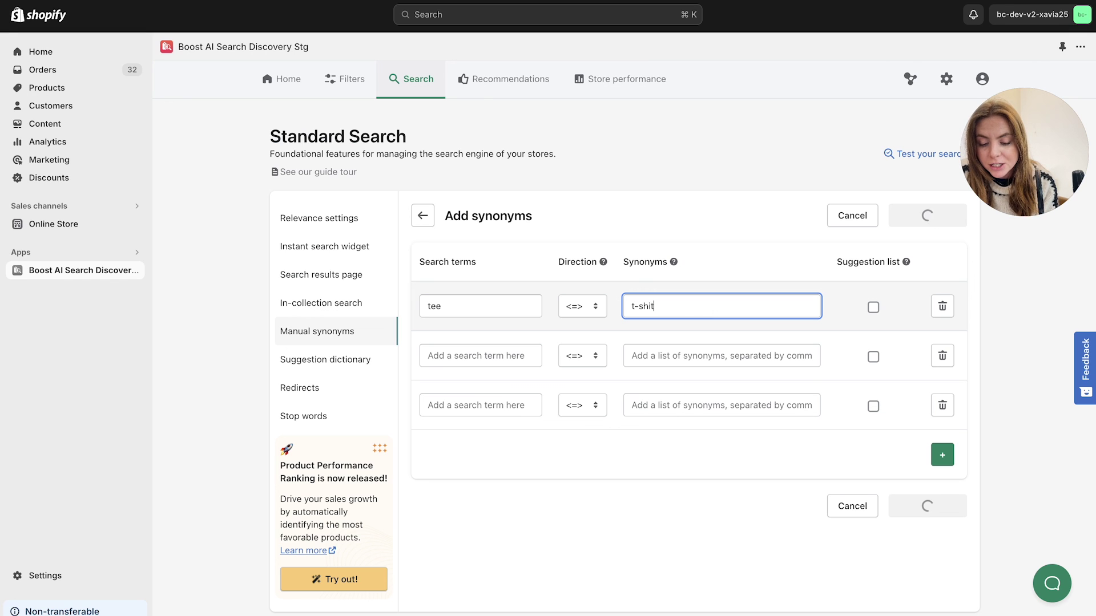
{"action": "type", "text": "rt, tsh"}
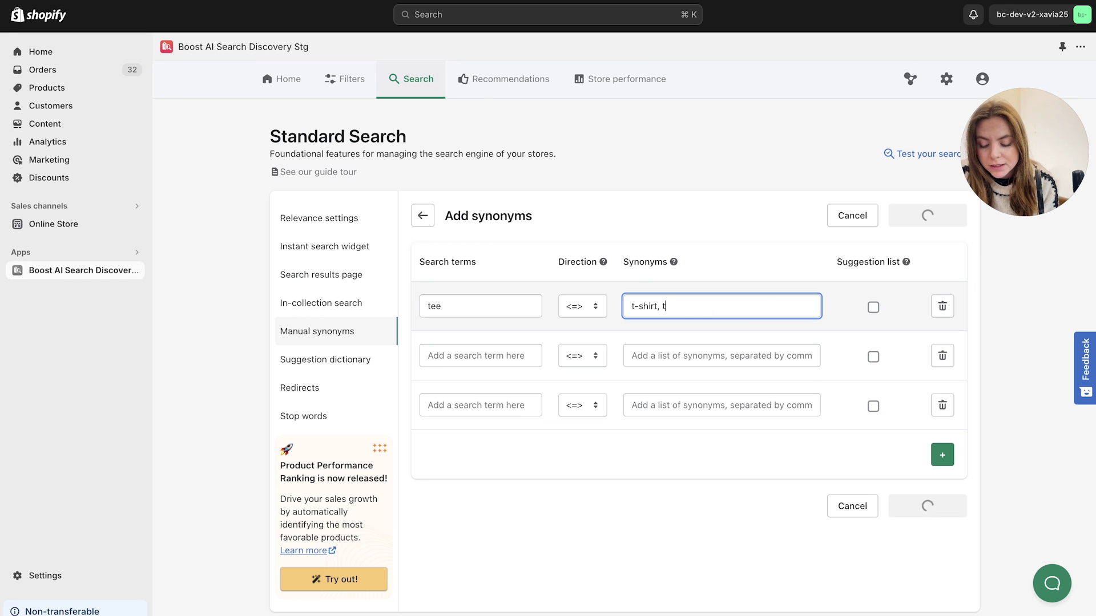
{"action": "type", "text": "irt"}
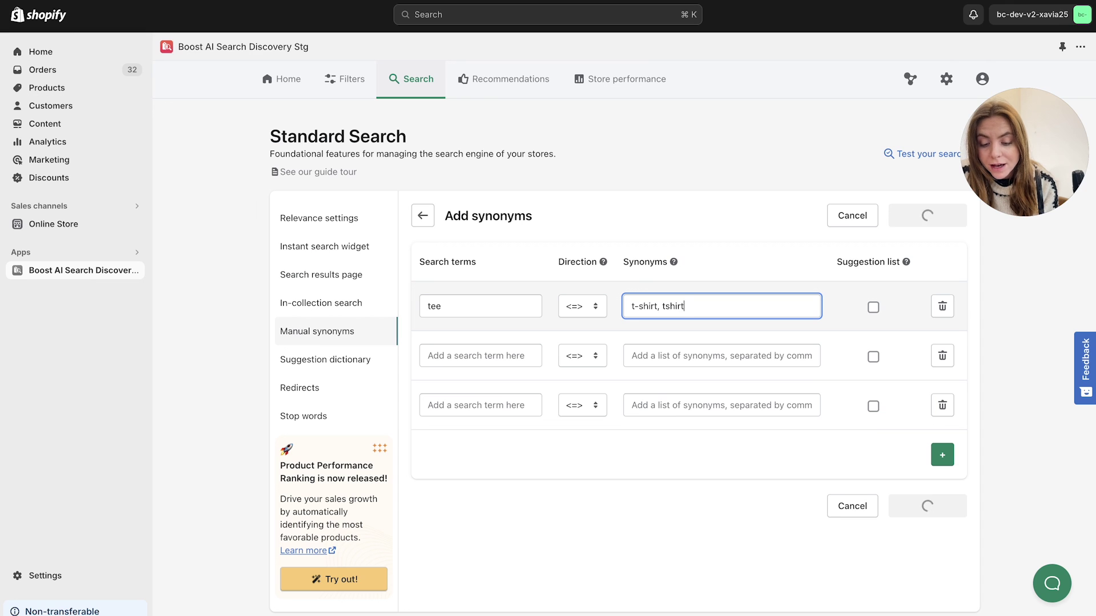
{"action": "type", "text": ","}
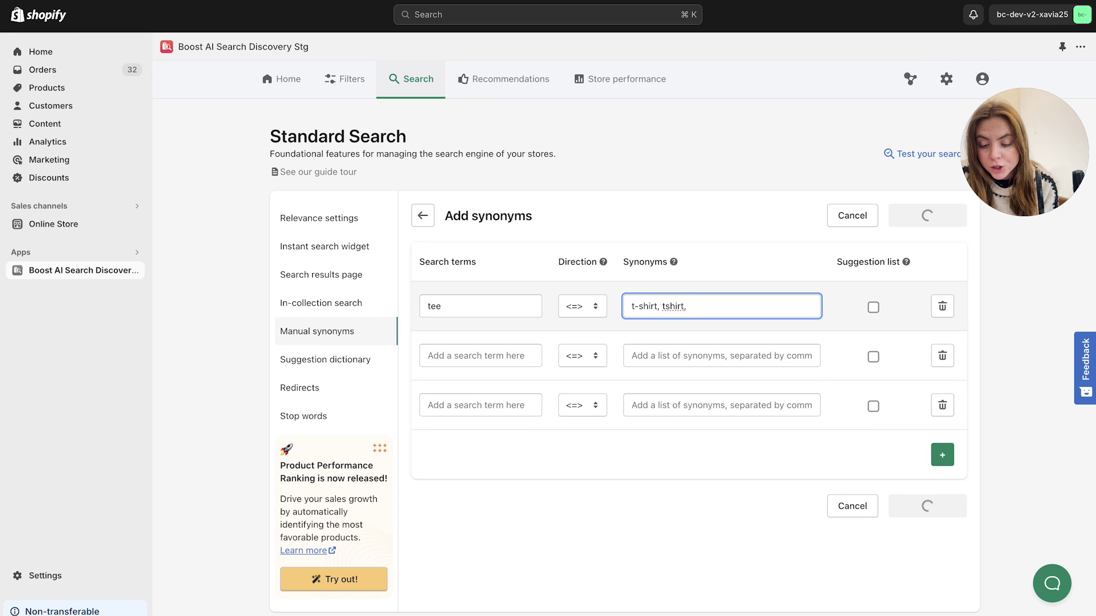
{"action": "type", "text": " top, shirt"}
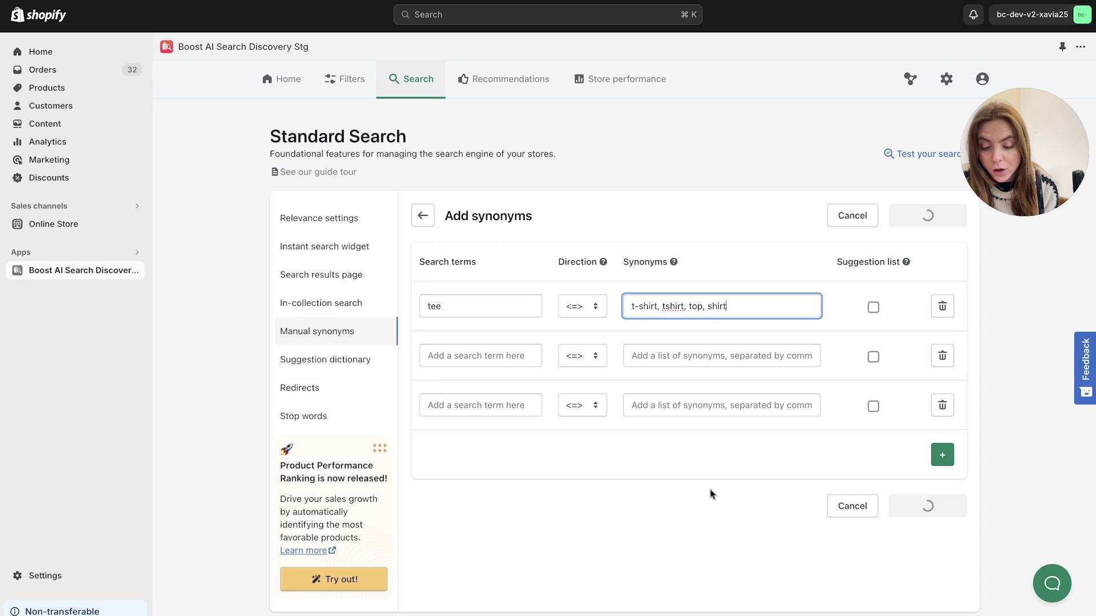
{"action": "left_click", "coordinate": [592, 314]}
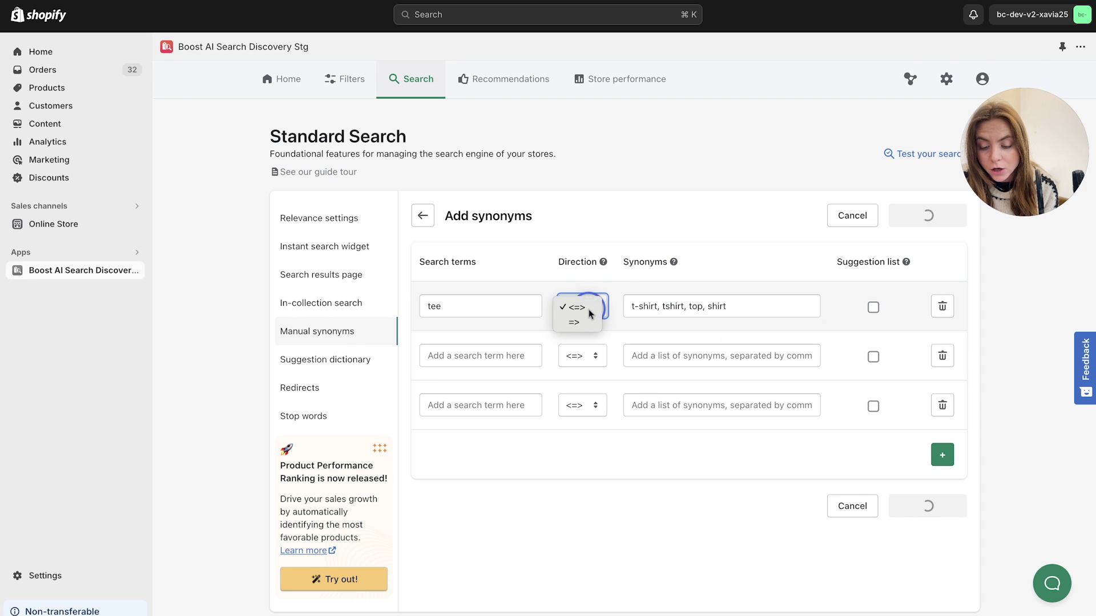
{"action": "left_click", "coordinate": [588, 309]}
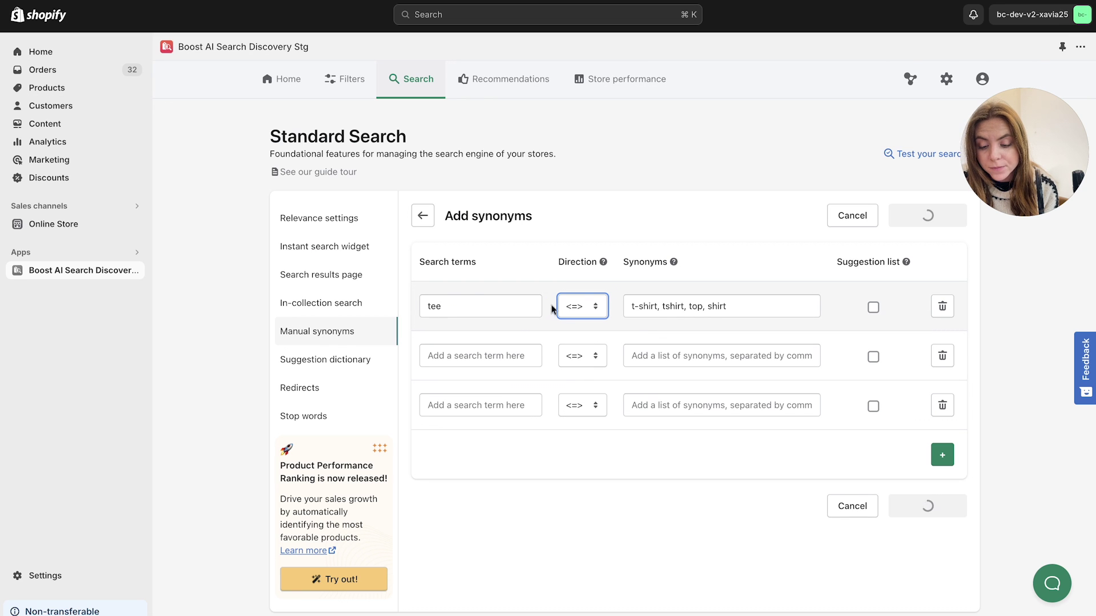
{"action": "left_click", "coordinate": [603, 262]}
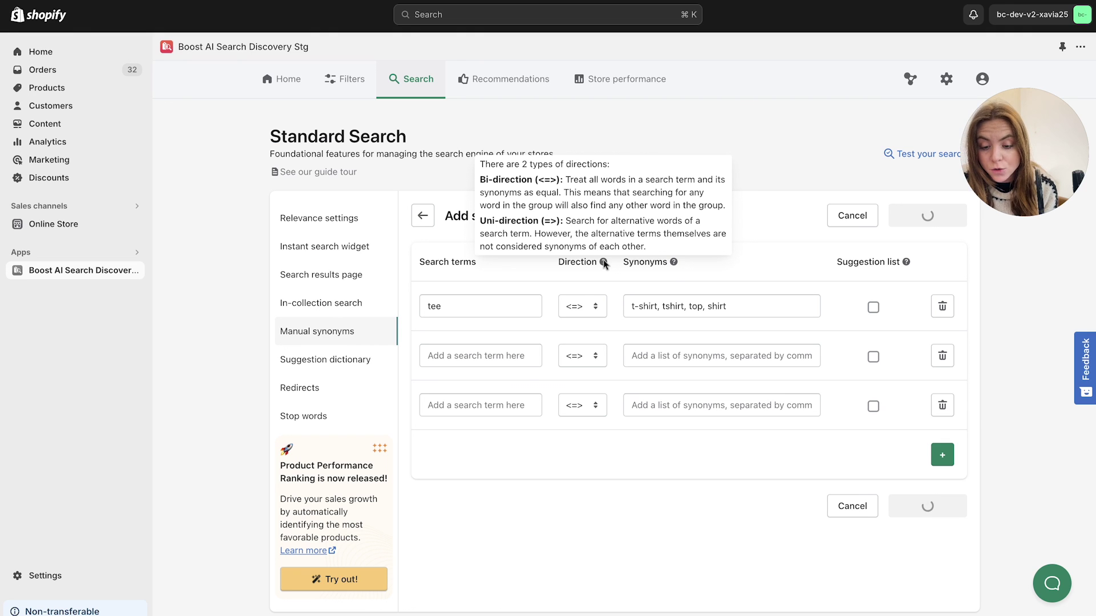
{"action": "left_click", "coordinate": [425, 215]}
{"action": "left_click", "coordinate": [785, 394]}
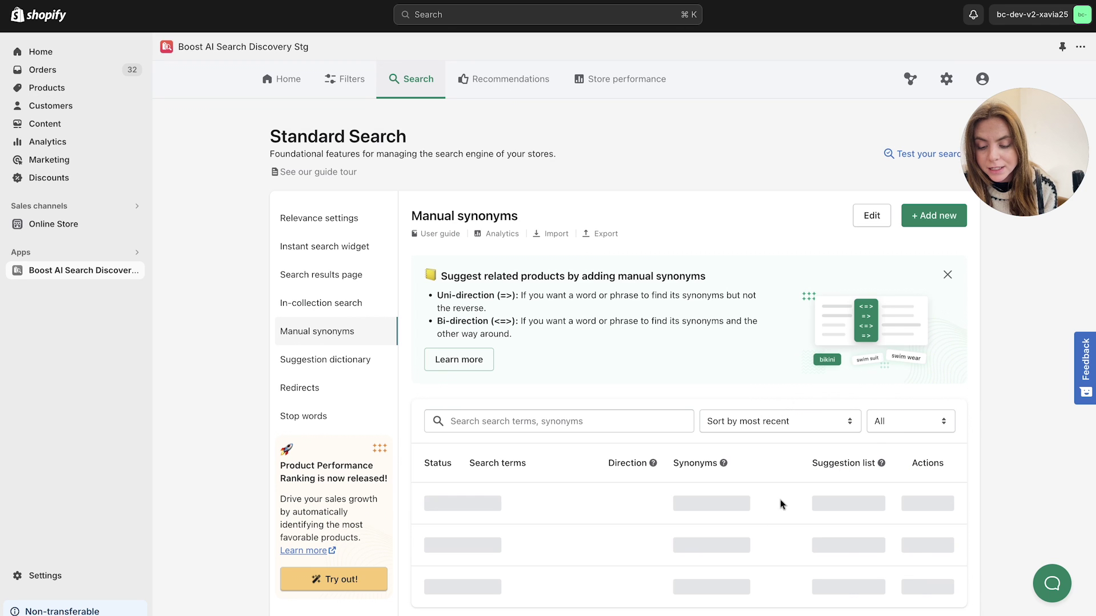
{"action": "scroll", "coordinate": [782, 504], "scroll_direction": "down", "scroll_amount": 2}
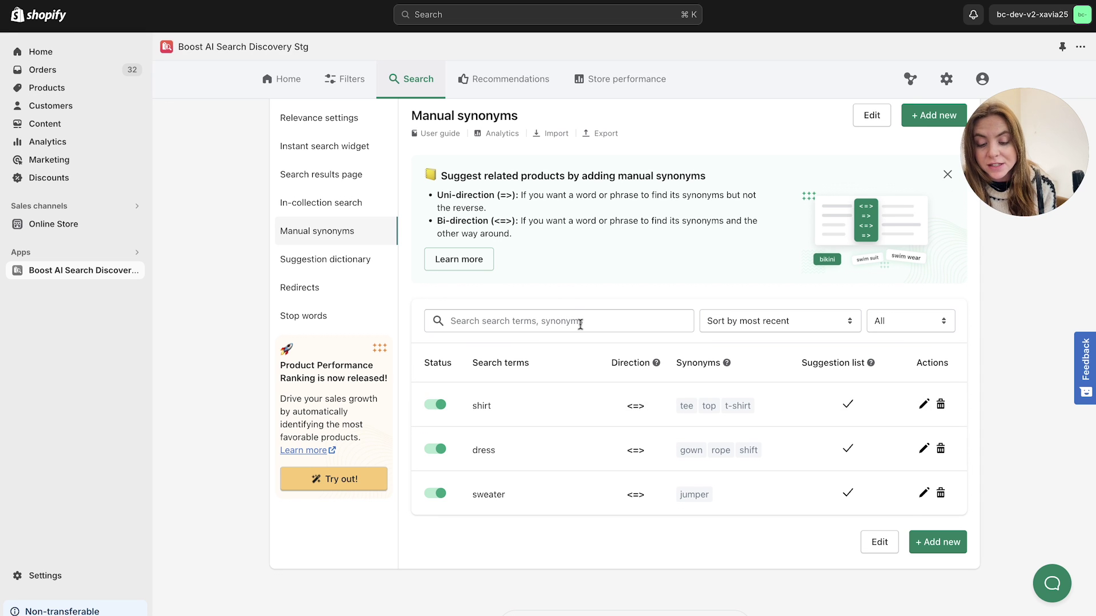
{"action": "left_click", "coordinate": [803, 334]}
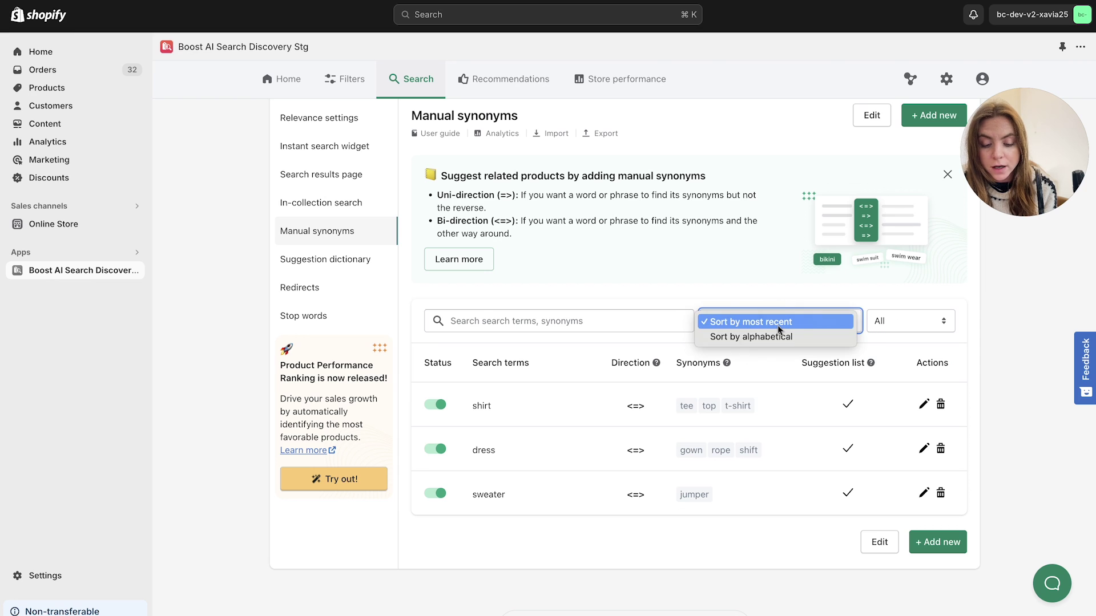
{"action": "left_click", "coordinate": [780, 330]}
{"action": "left_click", "coordinate": [873, 334]}
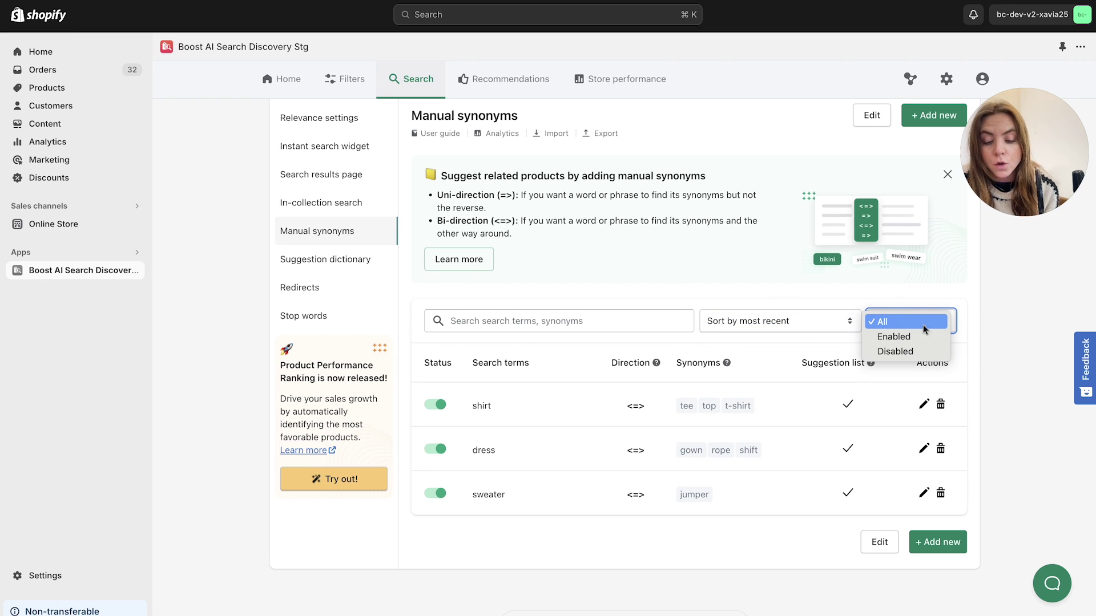
{"action": "left_click", "coordinate": [980, 312]}
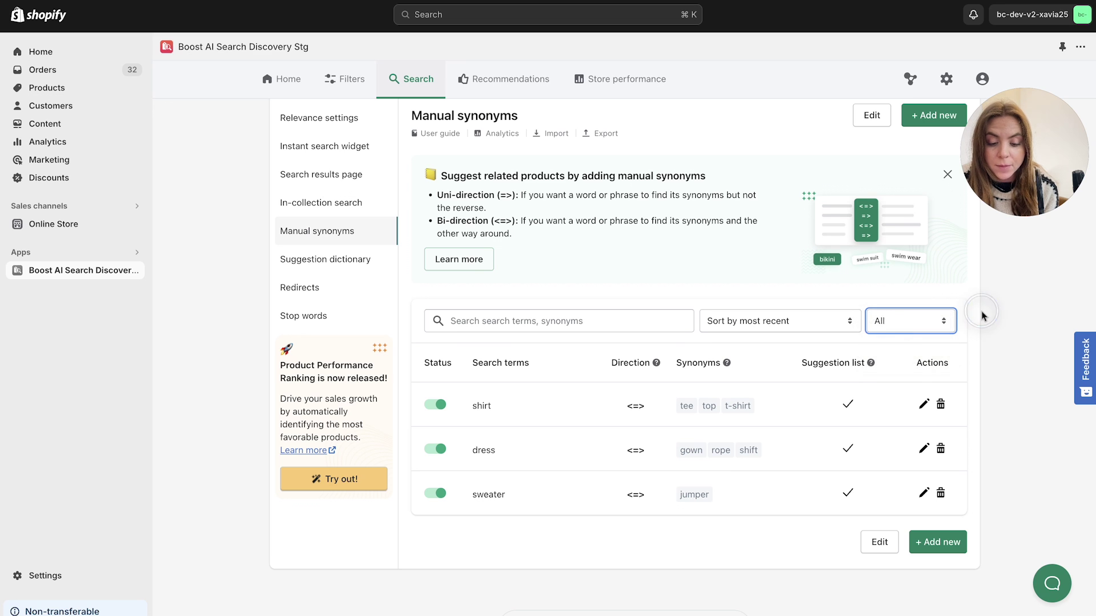
{"action": "left_click", "coordinate": [332, 262]}
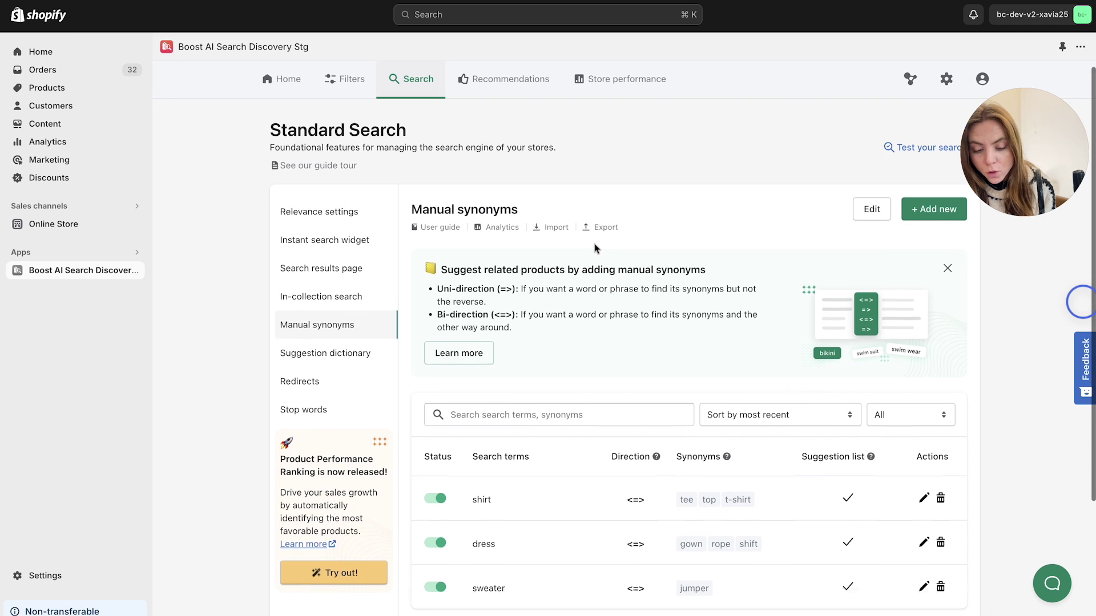
{"action": "scroll", "coordinate": [596, 250], "scroll_direction": "down", "scroll_amount": 2}
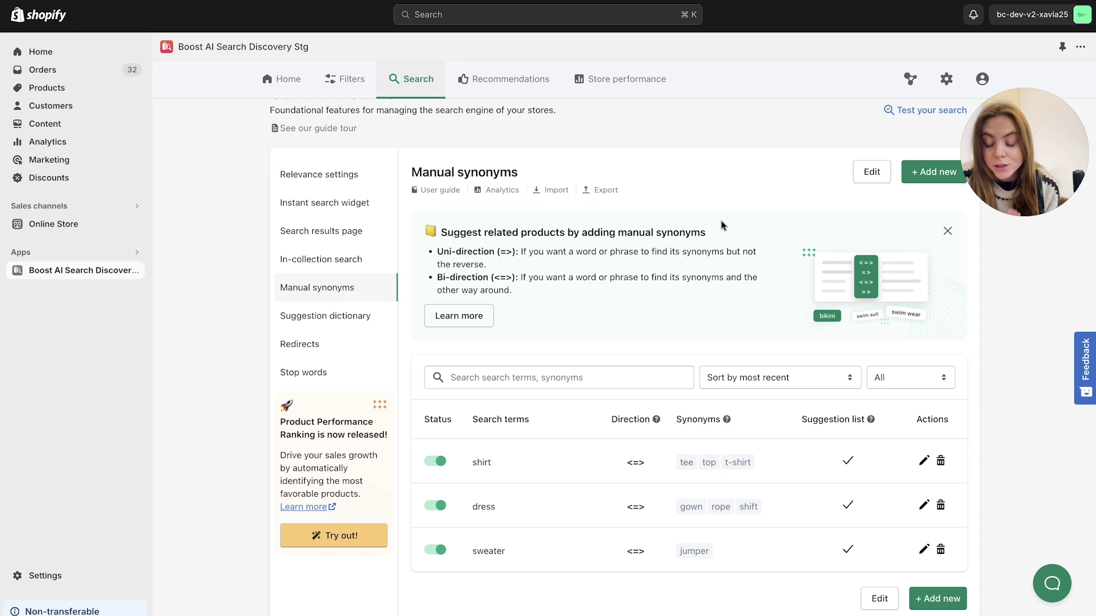
- Open the suggestion dictionary, review the shirt, dress and sweater suggestions, and start adding new terms
{"action": "left_click", "coordinate": [355, 318]}
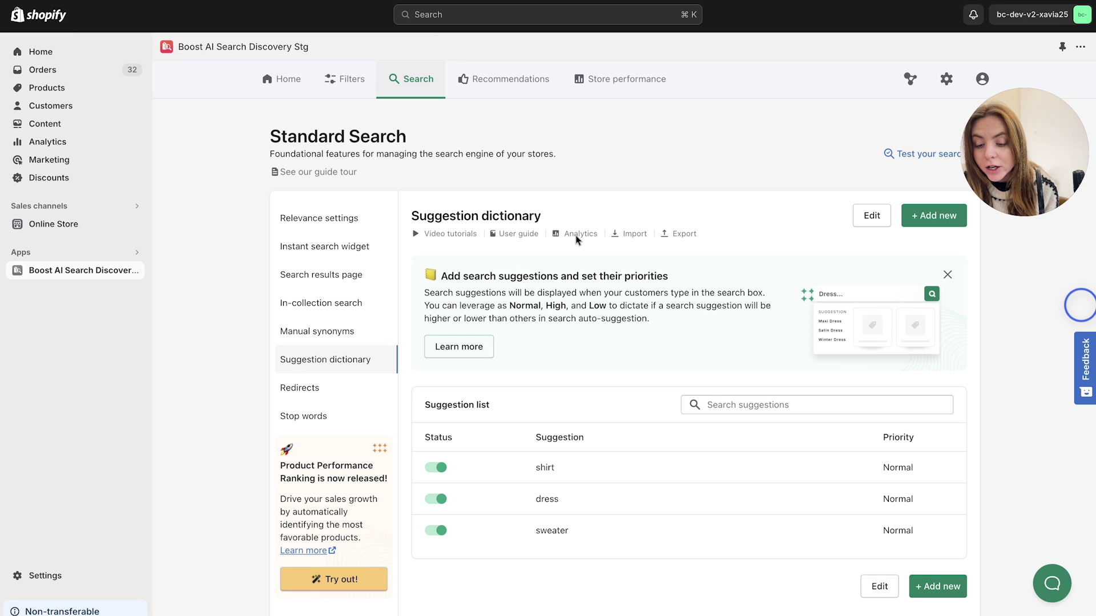
{"action": "scroll", "coordinate": [604, 371], "scroll_direction": "down", "scroll_amount": 1}
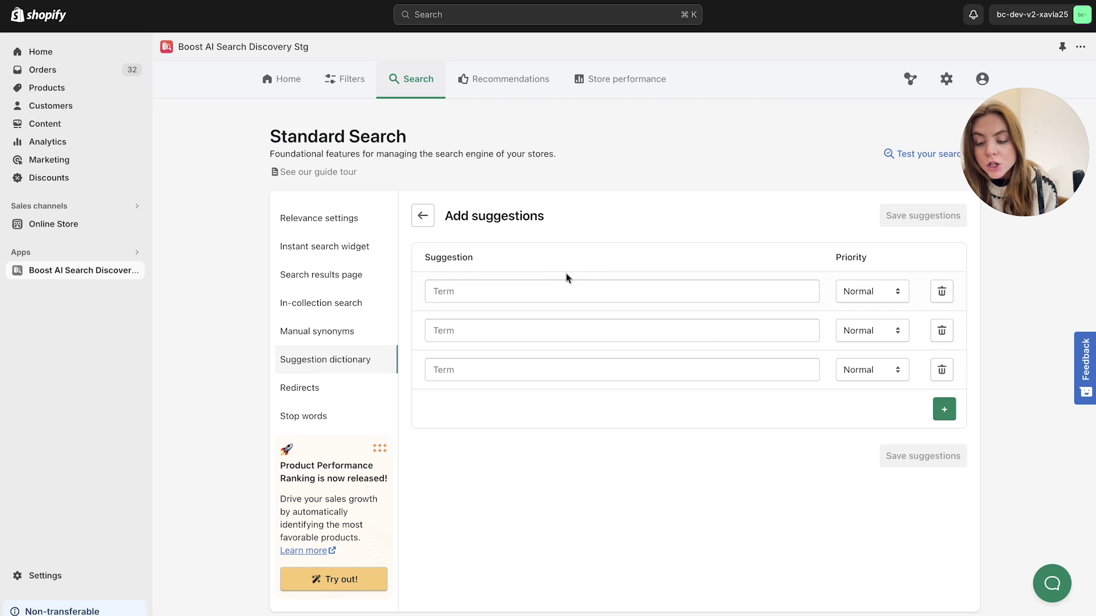
{"action": "left_click", "coordinate": [522, 289]}
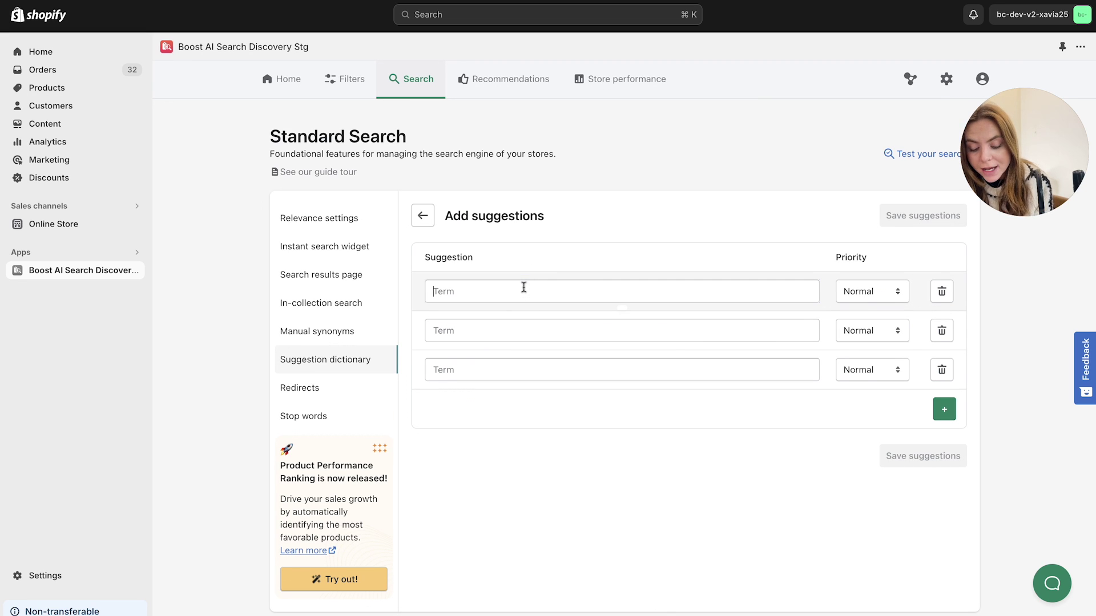
- Enter maxi dress, mini dress and backless dress as Normal-priority suggestions and save them
{"action": "type", "text": "maxi "}
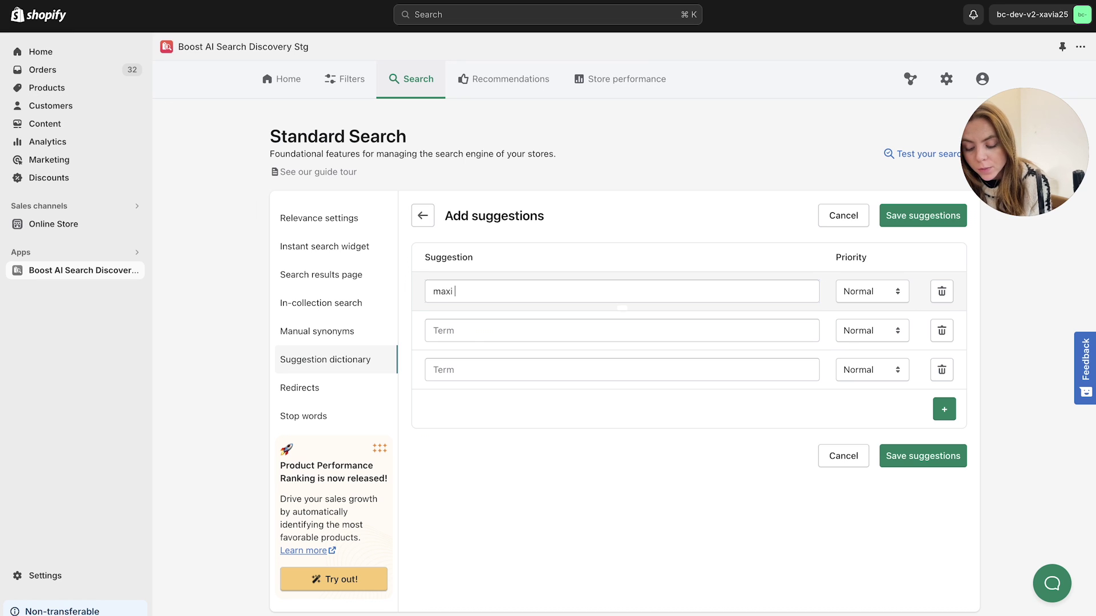
{"action": "type", "text": "dress"}
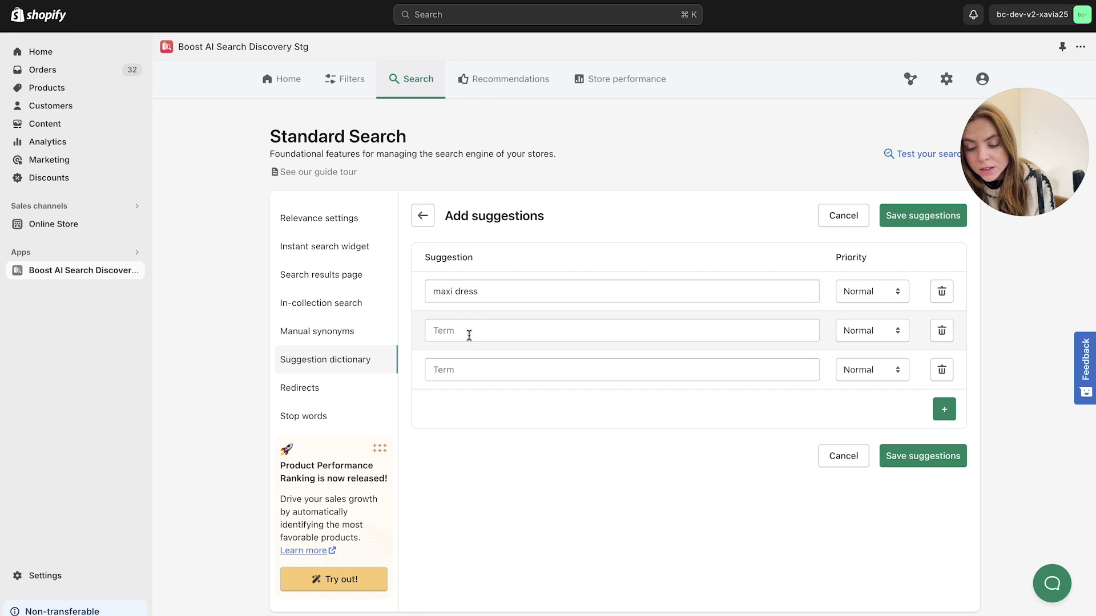
{"action": "left_click", "coordinate": [469, 335]}
{"action": "type", "text": "mini d"}
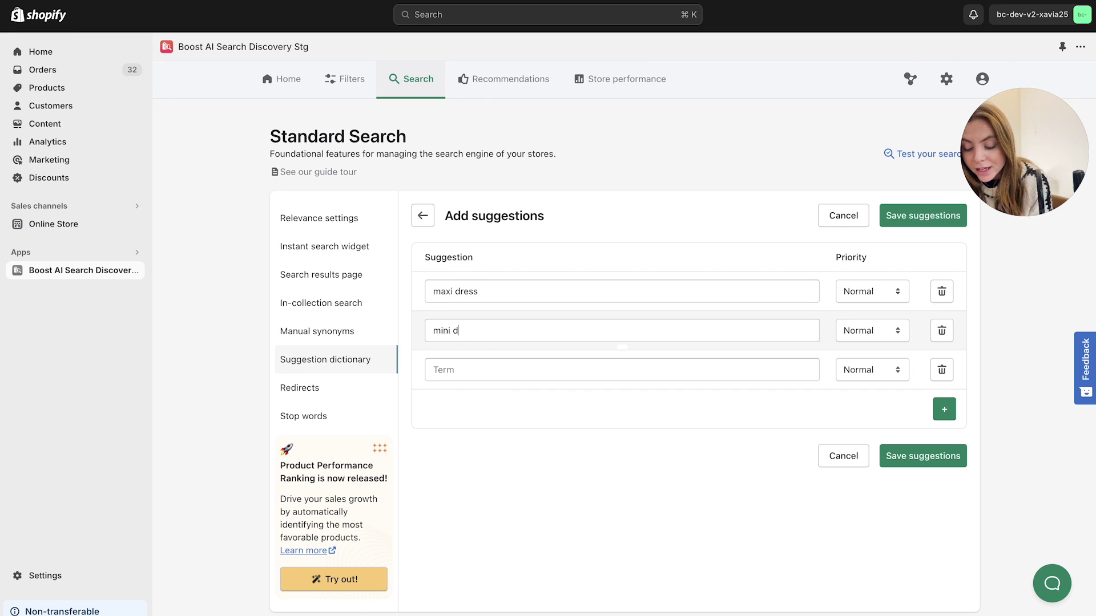
{"action": "type", "text": "ress"}
{"action": "key", "text": "BackSpace"}
{"action": "key", "text": "BackSpace"}
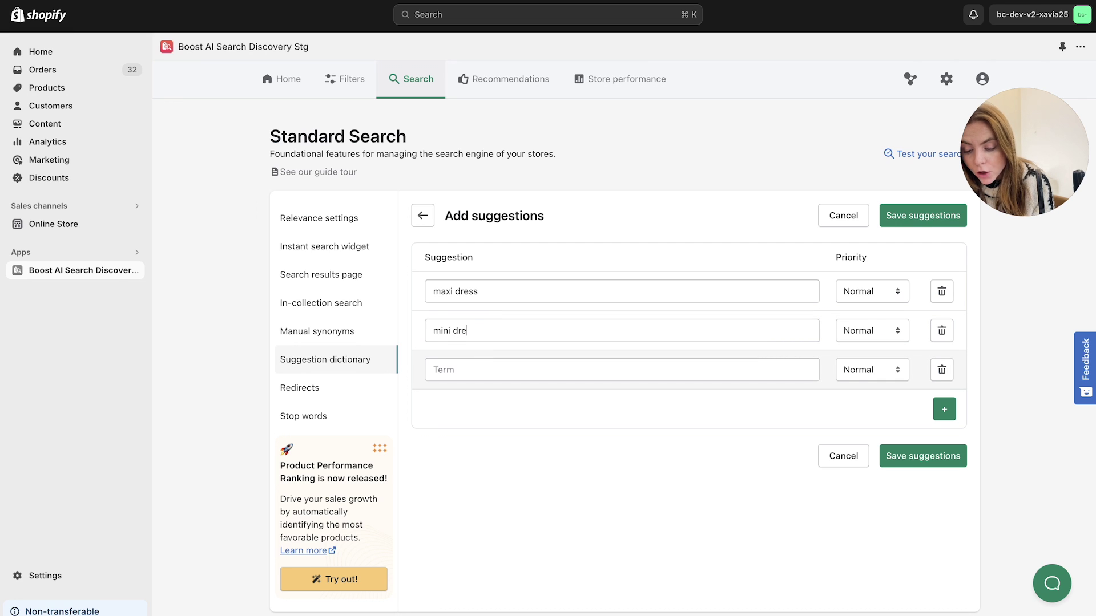
{"action": "type", "text": "ss"}
{"action": "left_click", "coordinate": [485, 370]}
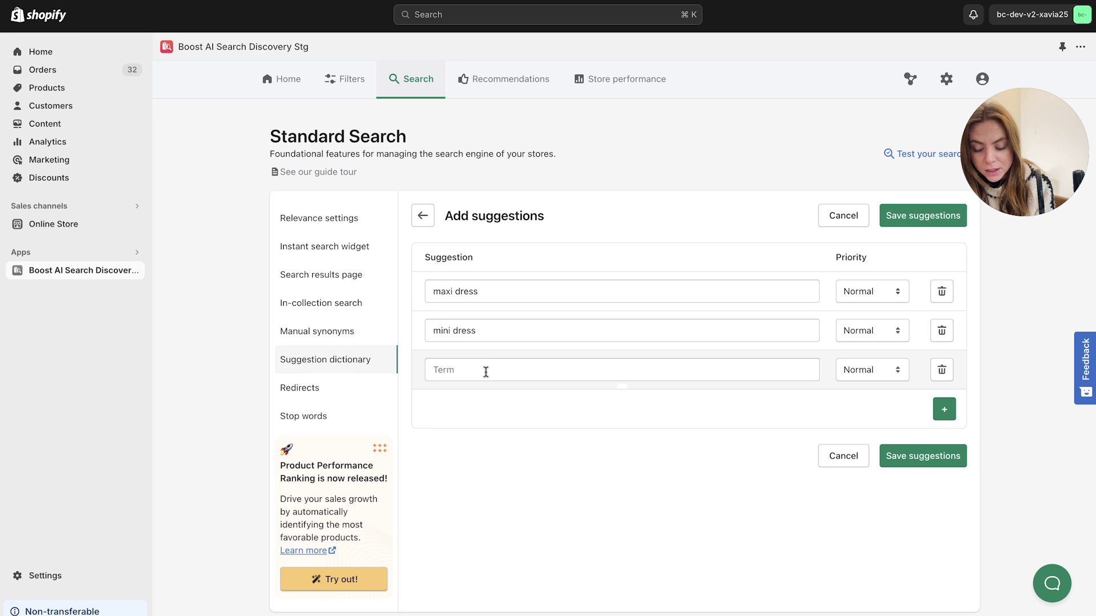
{"action": "type", "text": "backl"}
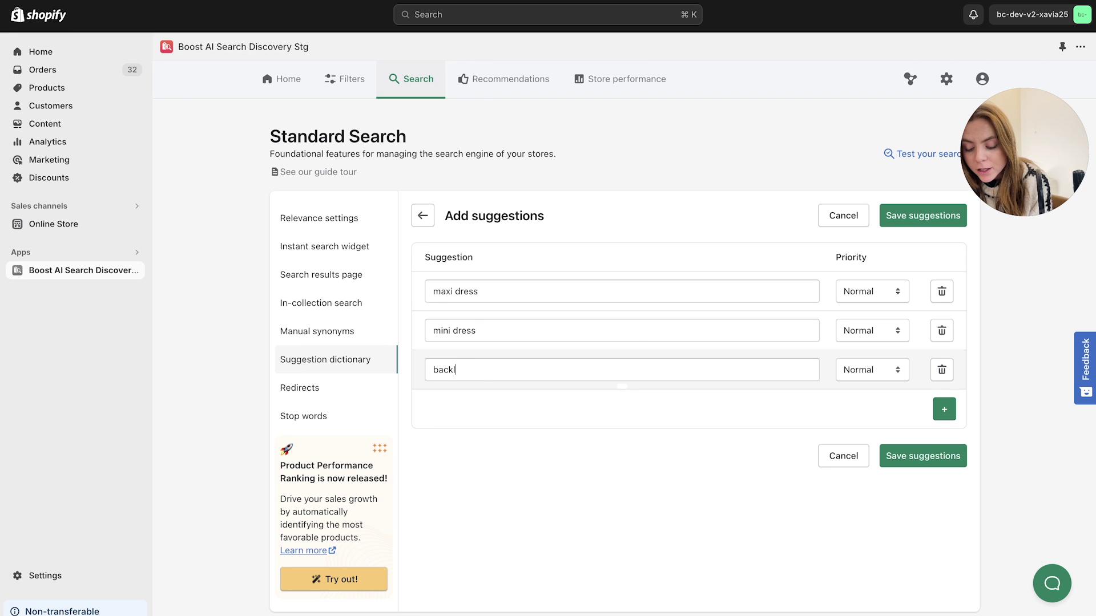
{"action": "type", "text": "ess dress"}
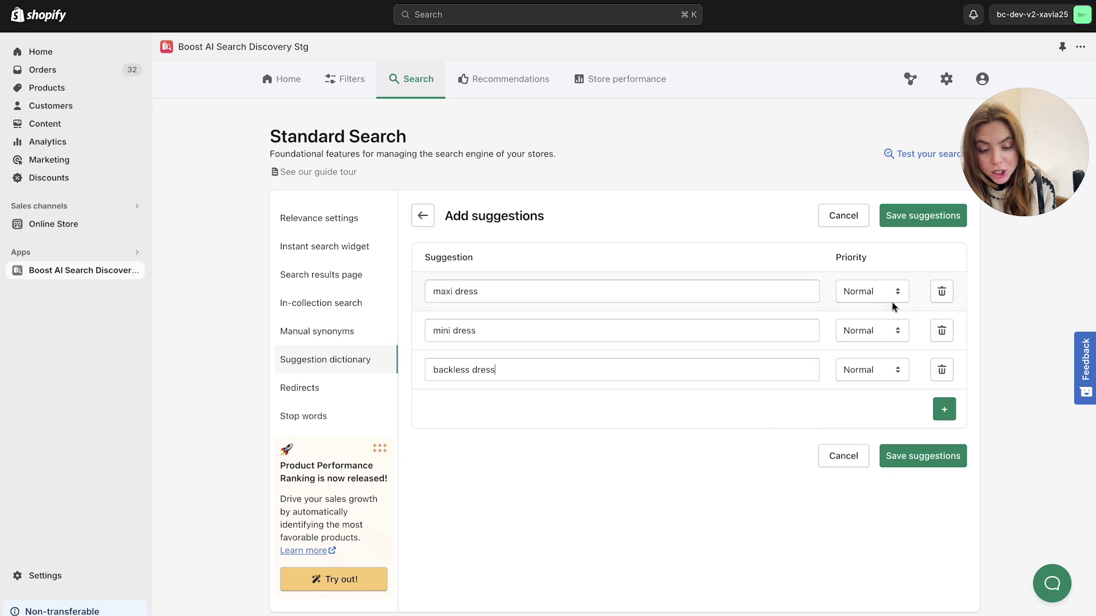
{"action": "left_click", "coordinate": [923, 216]}
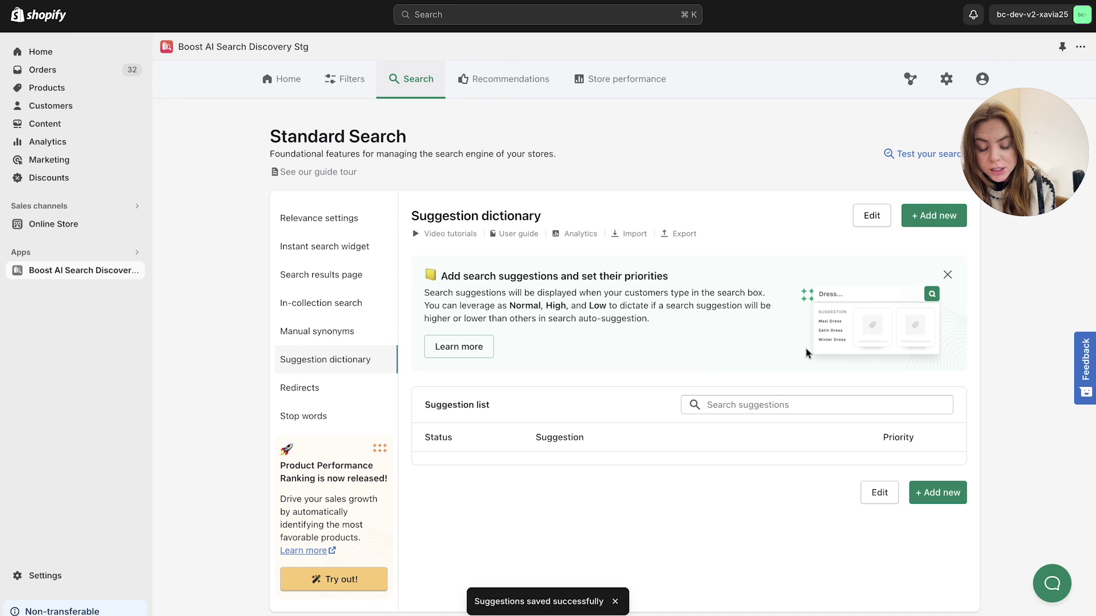
- Switch the maxi dress suggestion off and back on so all six stay enabled
{"action": "scroll", "coordinate": [768, 450], "scroll_direction": "down", "scroll_amount": 3}
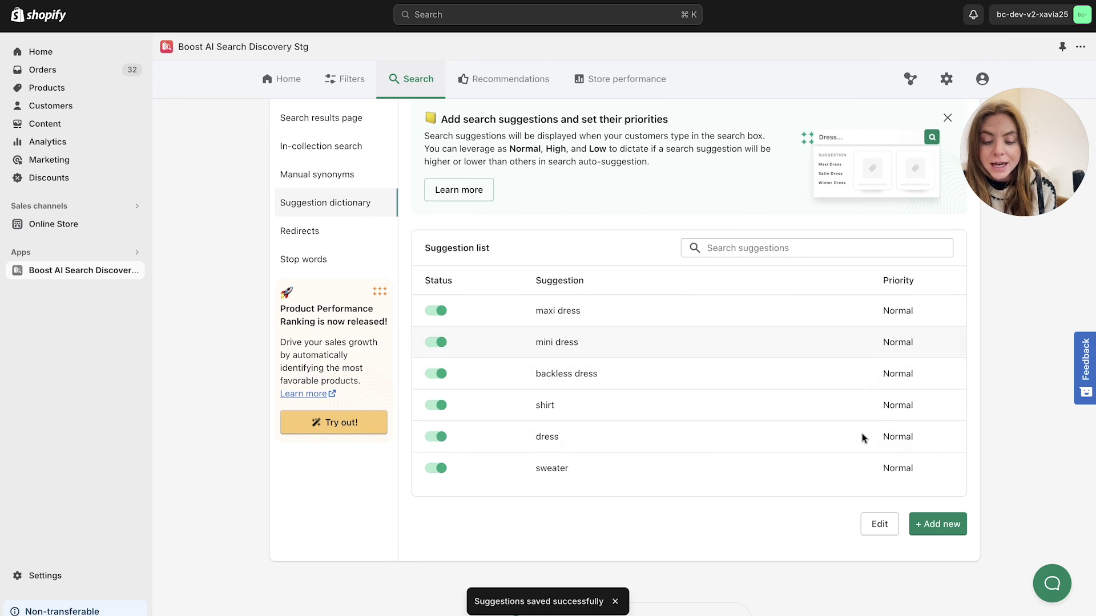
{"action": "scroll", "coordinate": [828, 321], "scroll_direction": "down", "scroll_amount": 1}
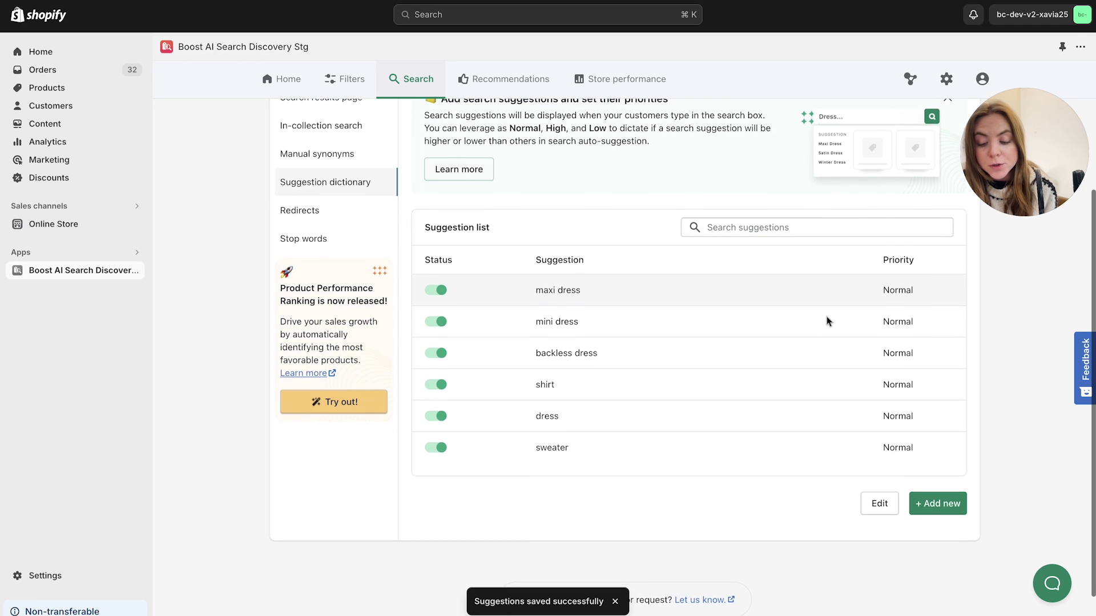
{"action": "left_click", "coordinate": [436, 289]}
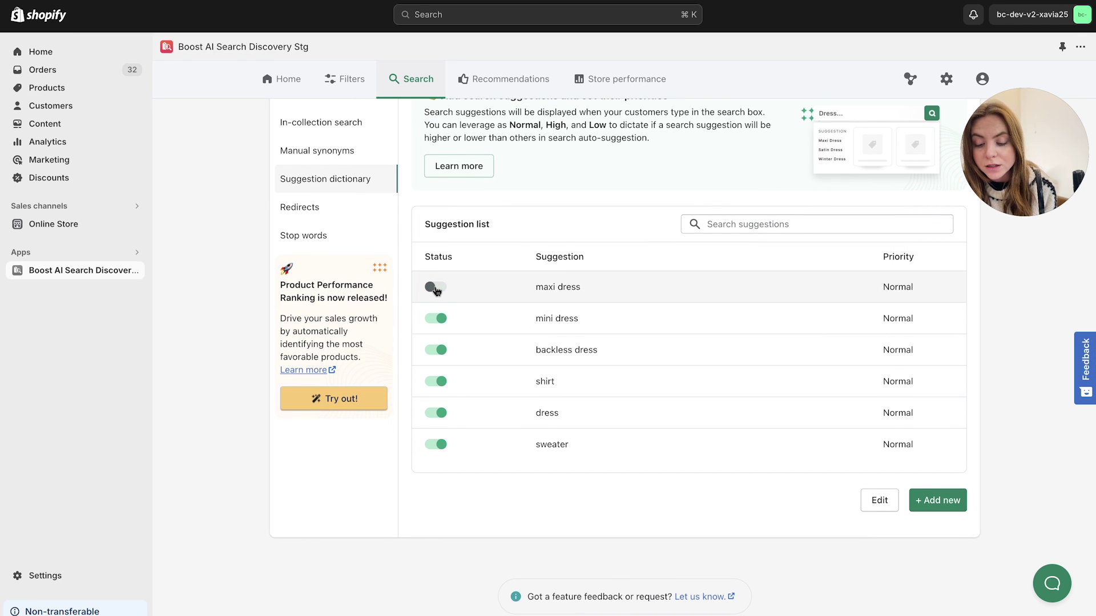
{"action": "left_click", "coordinate": [435, 288]}
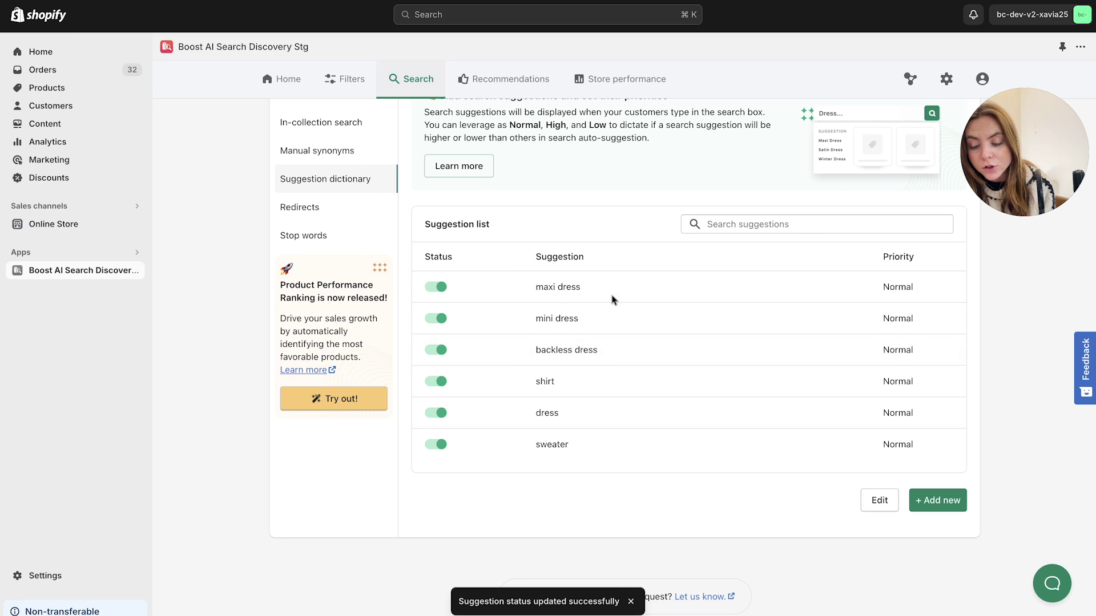
{"action": "scroll", "coordinate": [643, 340], "scroll_direction": "up", "scroll_amount": 2}
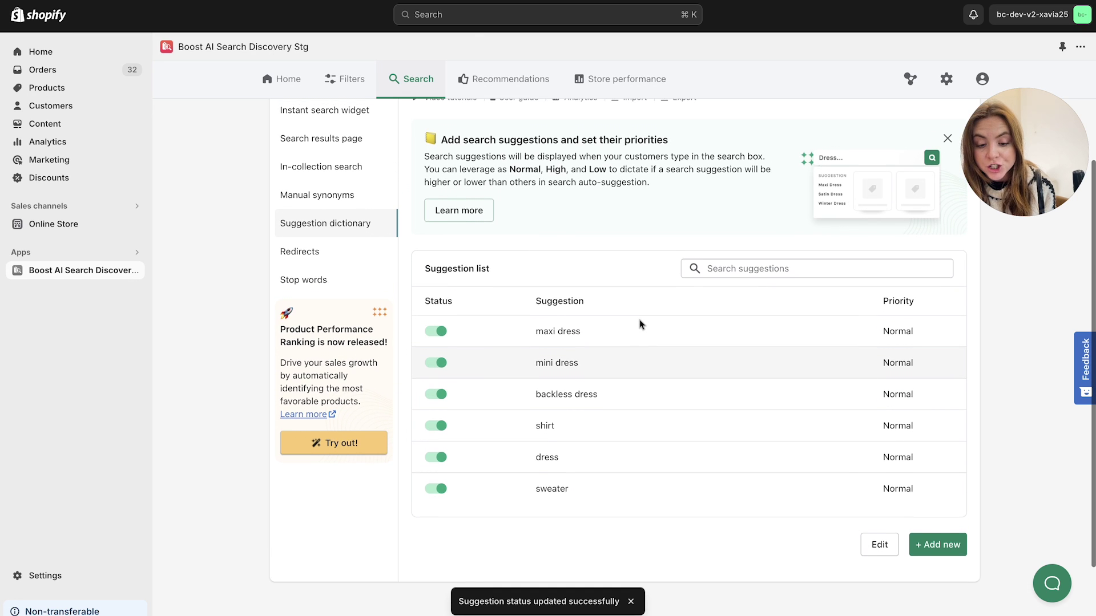
{"action": "scroll", "coordinate": [640, 324], "scroll_direction": "up", "scroll_amount": 2}
- Open the Redirects settings and scroll through the bikini and floral dress redirects
{"action": "left_click", "coordinate": [313, 322]}
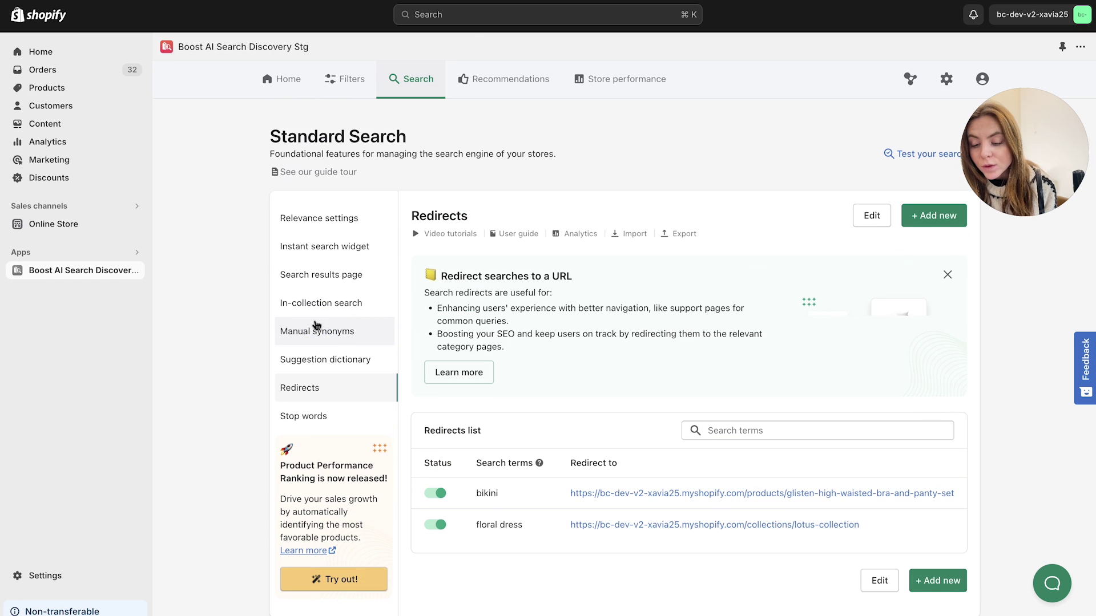
{"action": "scroll", "coordinate": [171, 318], "scroll_direction": "down", "scroll_amount": 2}
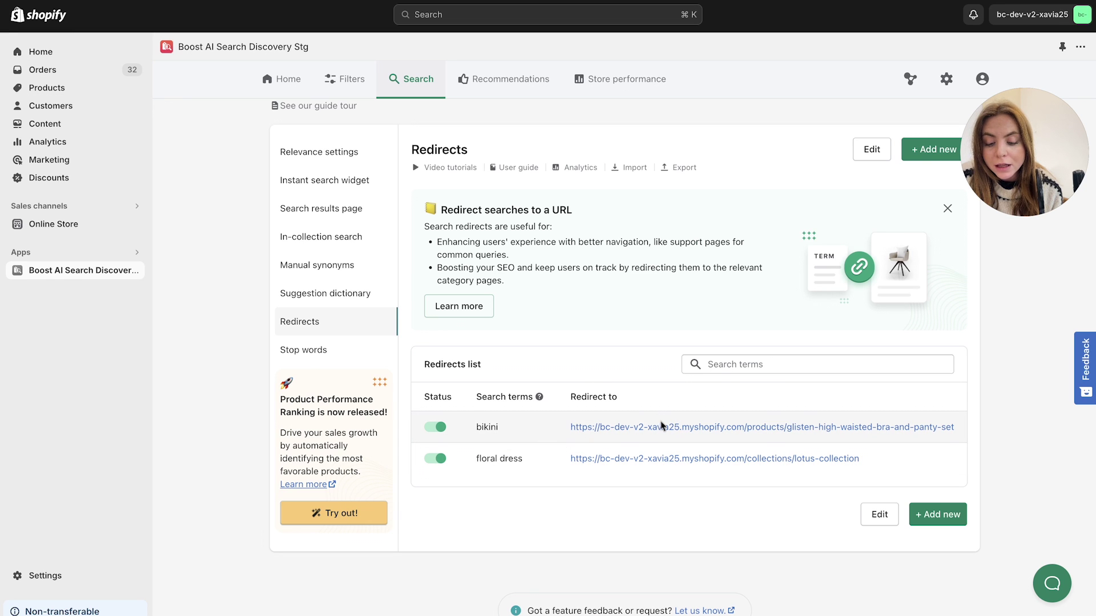
- Begin a new redirect for the search term bikini, then leave and discard the unsaved form
{"action": "left_click", "coordinate": [937, 514]}
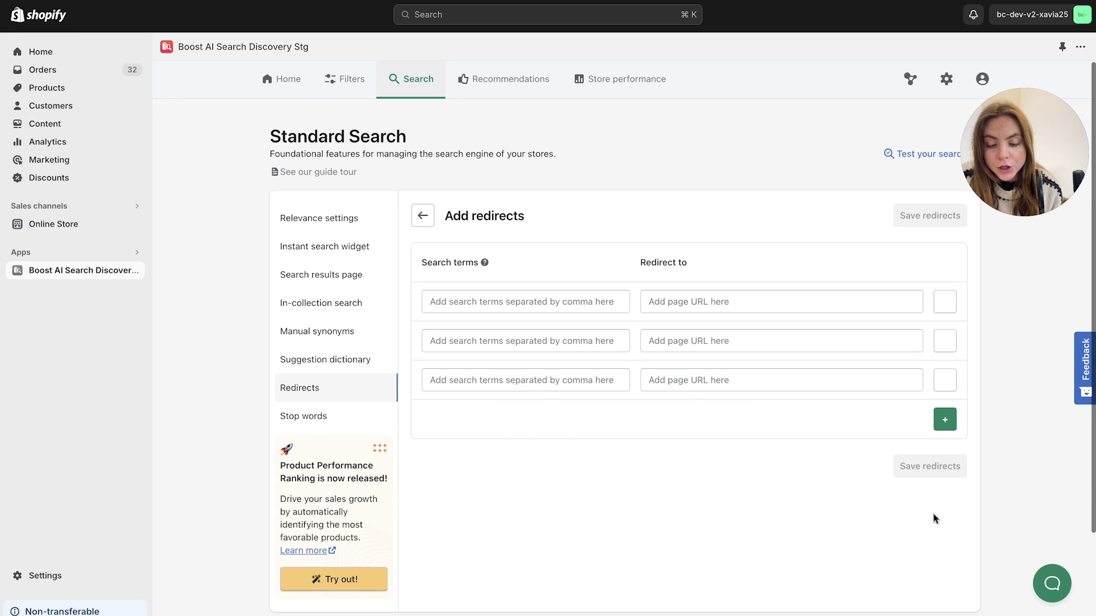
{"action": "left_click", "coordinate": [551, 301]}
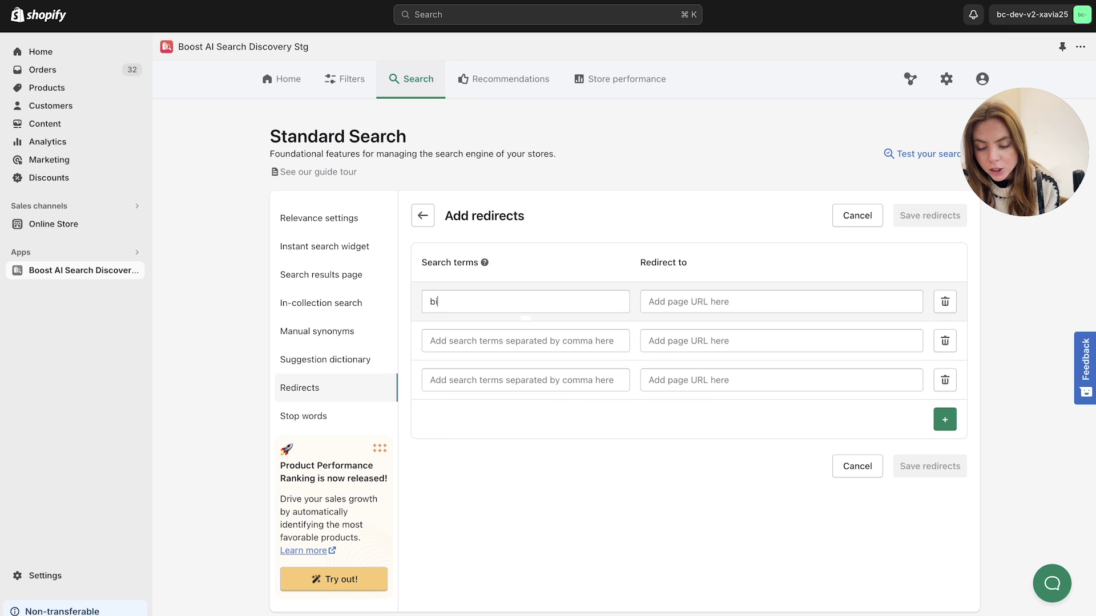
{"action": "type", "text": "bikini"}
{"action": "left_click", "coordinate": [707, 305]}
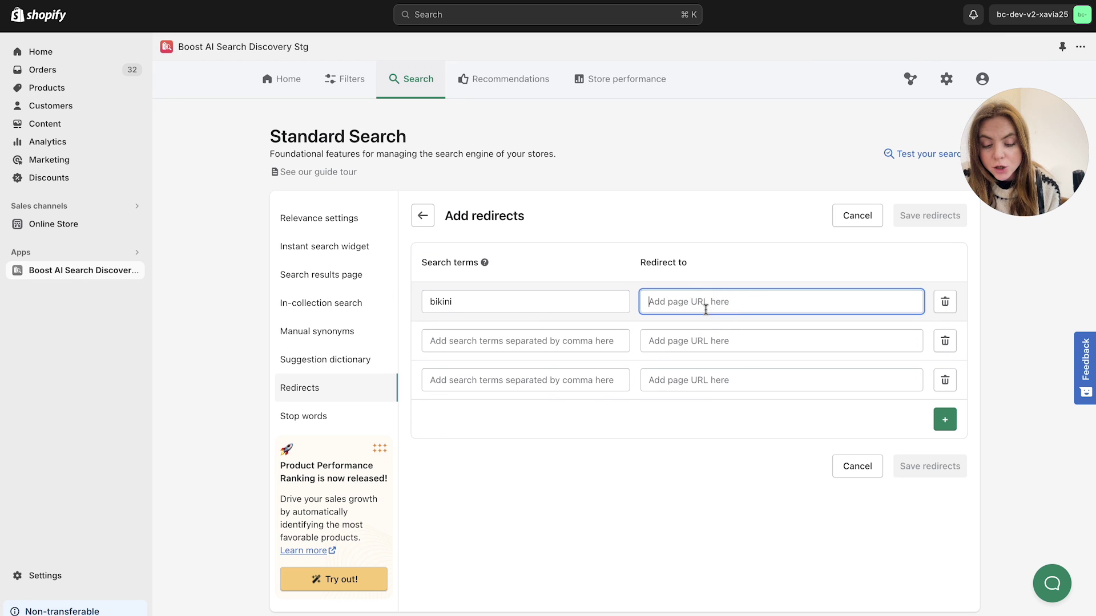
{"action": "left_click", "coordinate": [422, 215]}
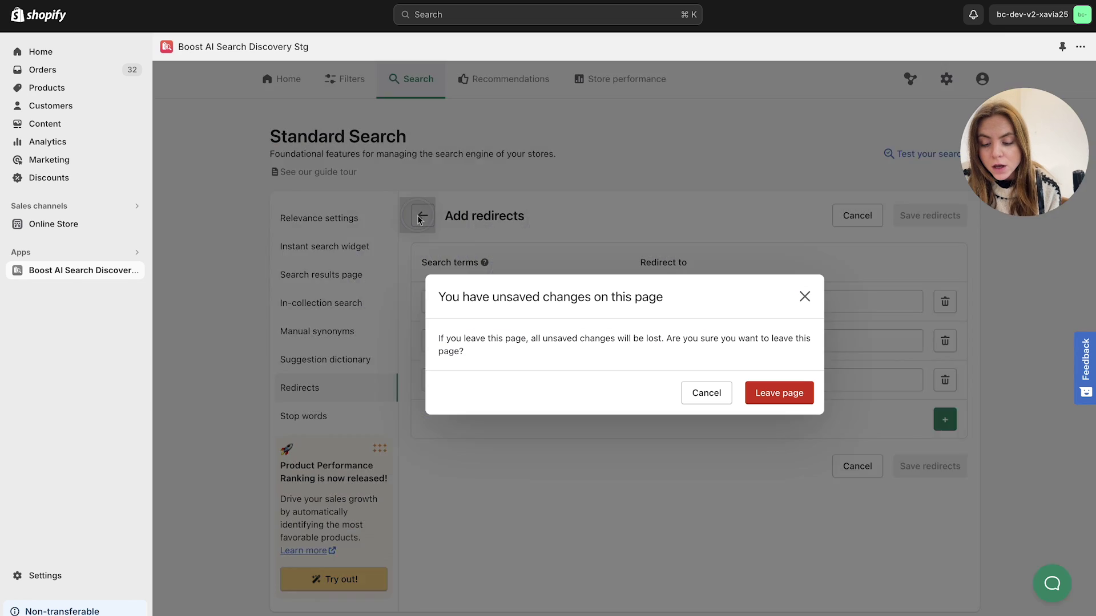
{"action": "left_click", "coordinate": [783, 400]}
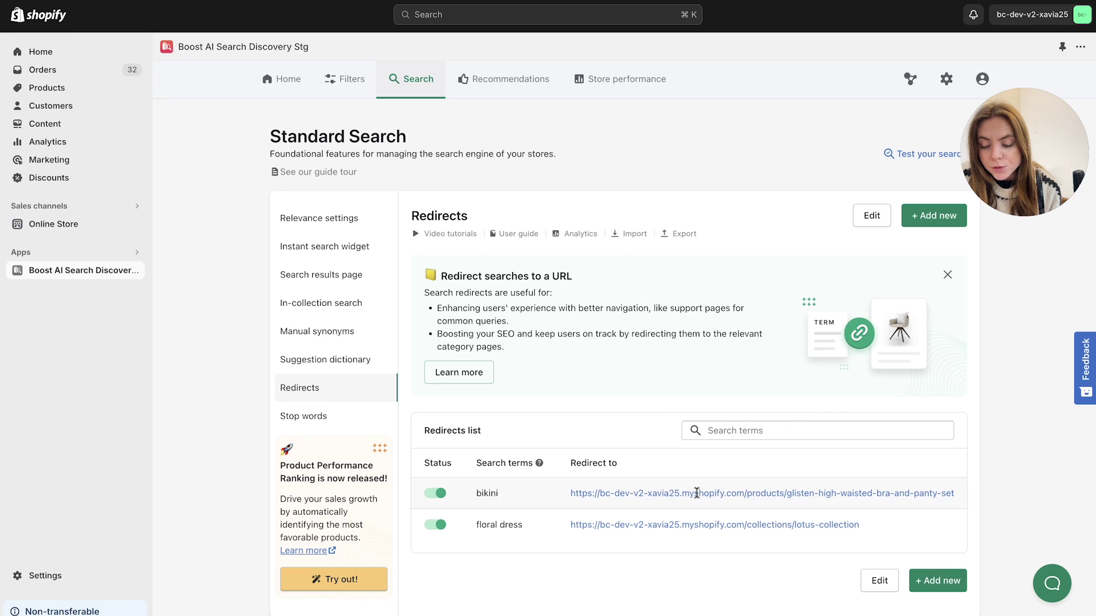
- Open the Stop words settings and review the josie and lotus entries
{"action": "left_click", "coordinate": [311, 419]}
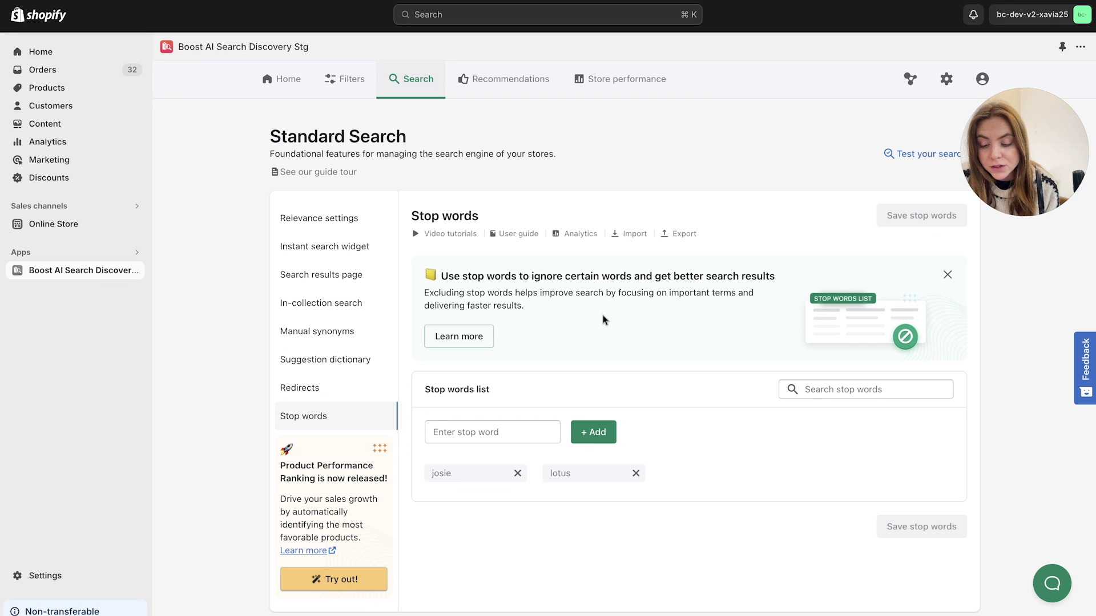
{"action": "left_click", "coordinate": [474, 475]}
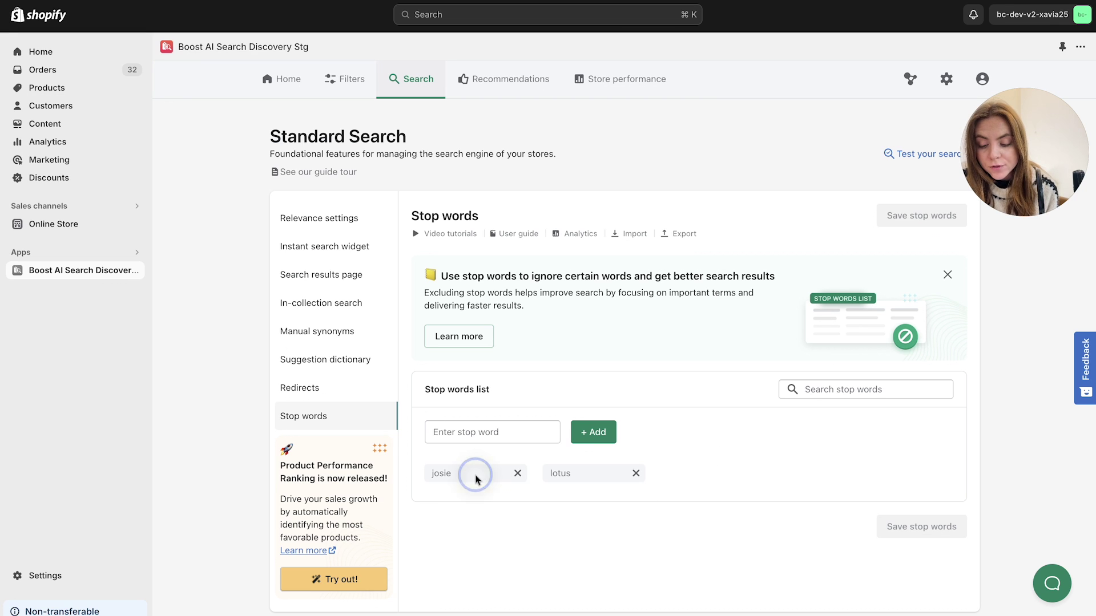